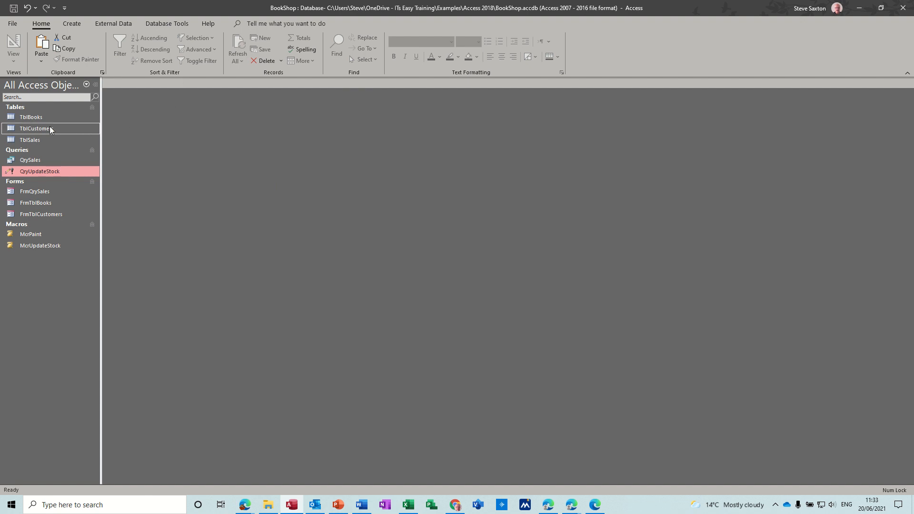
Review the records in TblBooks and TblCustomers, including the field design of TblCustomers, and close both tables
{"action": "double_click", "coordinate": [34, 117]}
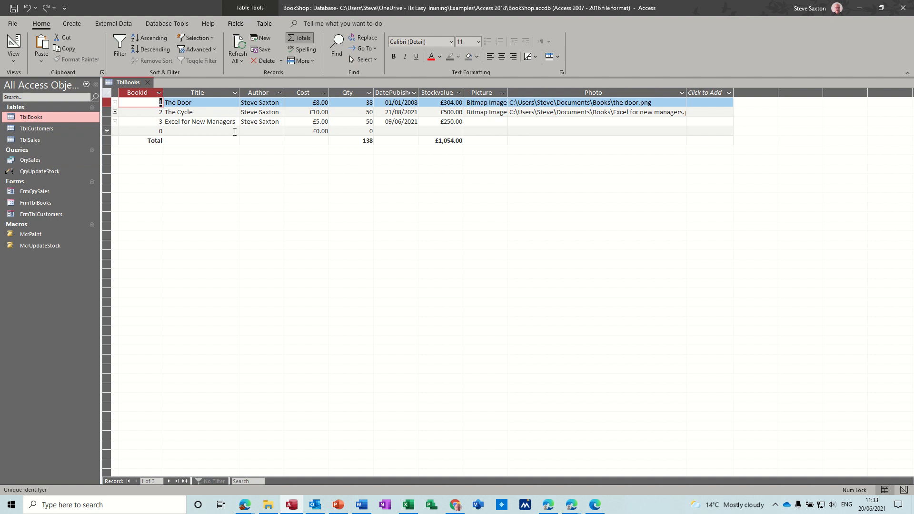
{"action": "left_click", "coordinate": [148, 85]}
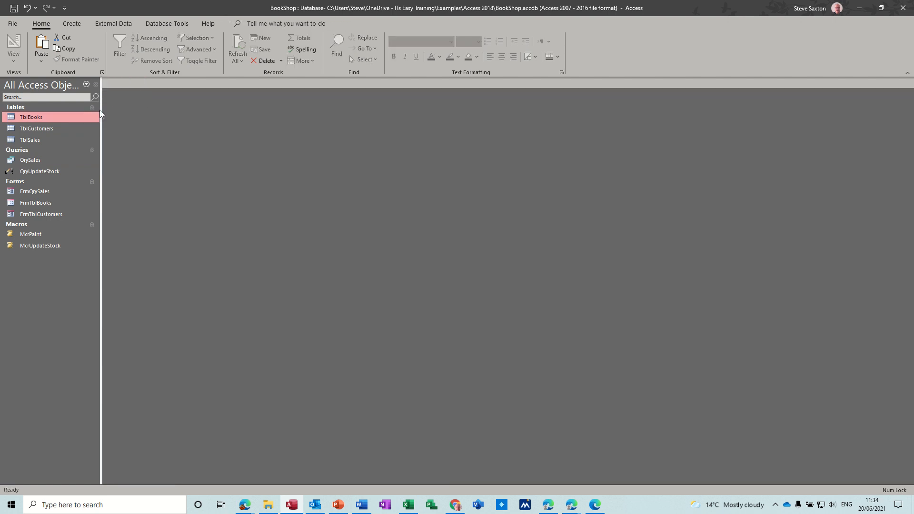
{"action": "double_click", "coordinate": [45, 128]}
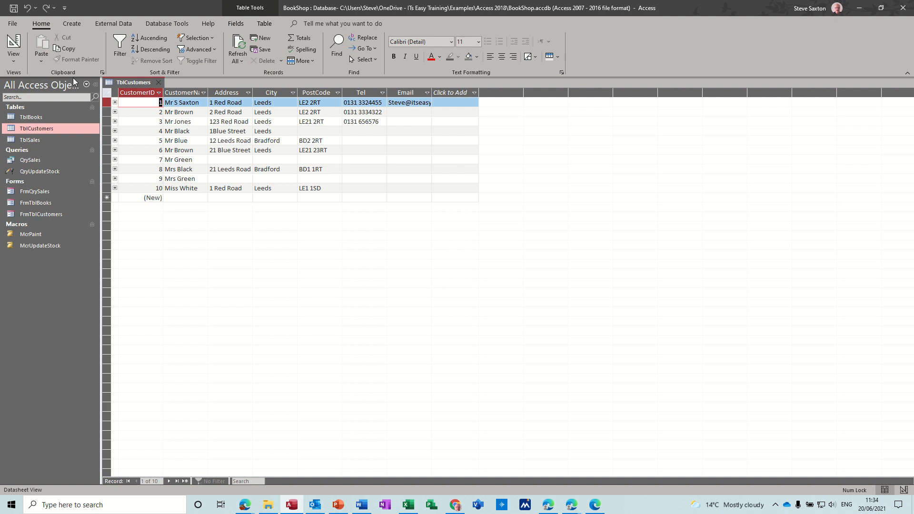
{"action": "left_click", "coordinate": [13, 45]}
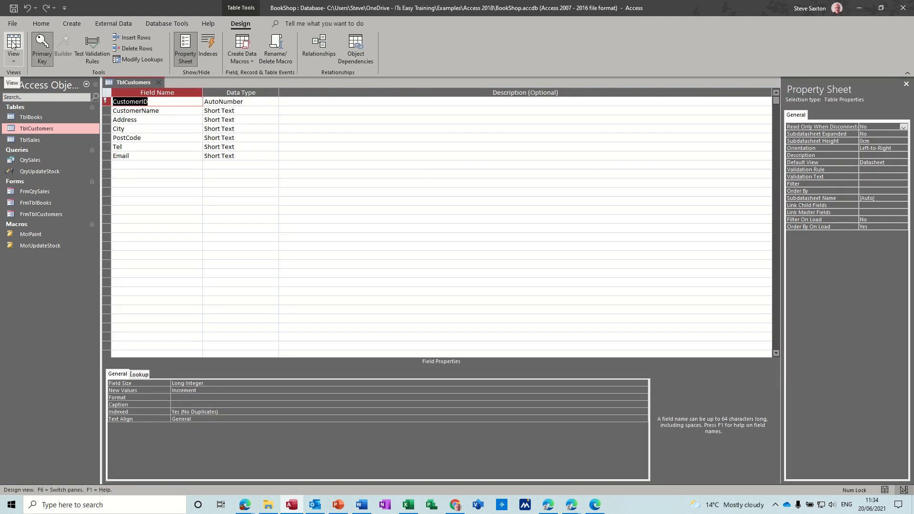
{"action": "left_click", "coordinate": [14, 46]}
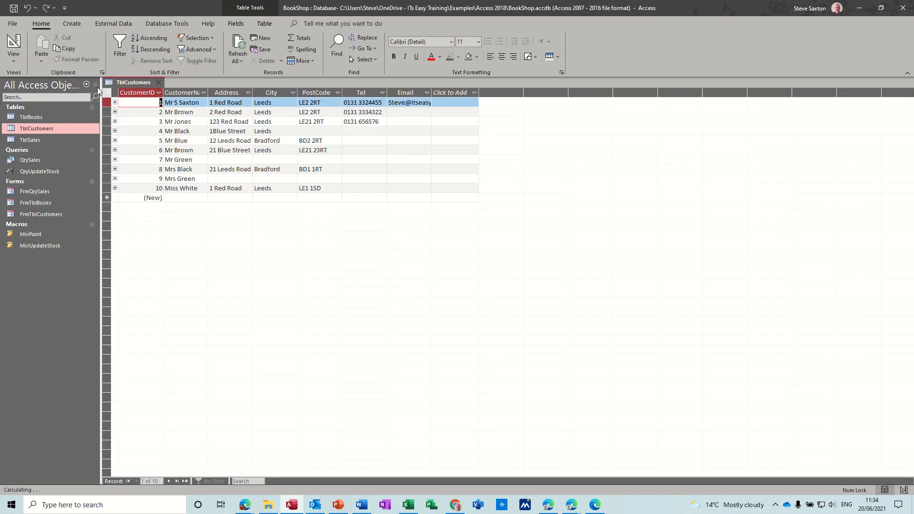
{"action": "left_click", "coordinate": [161, 82]}
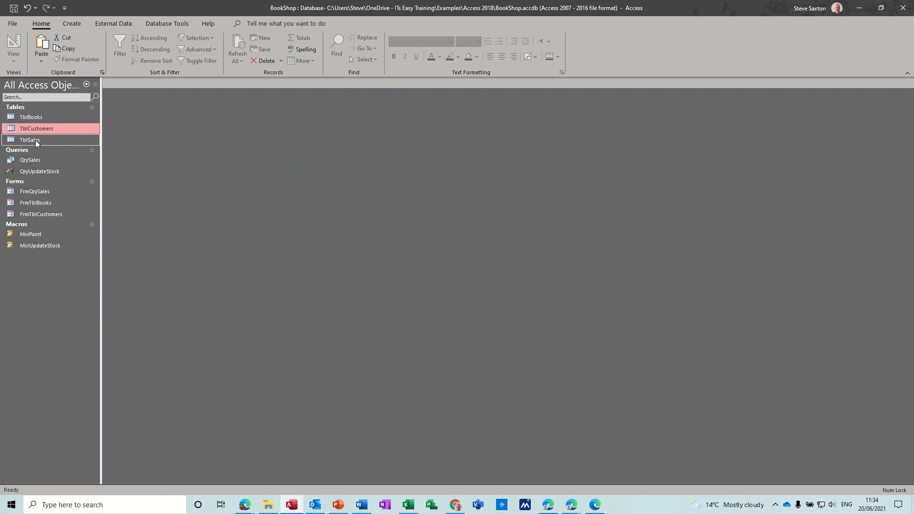
Delete the qTY1 field from the design of TblSales, then save and close the table
{"action": "double_click", "coordinate": [64, 140]}
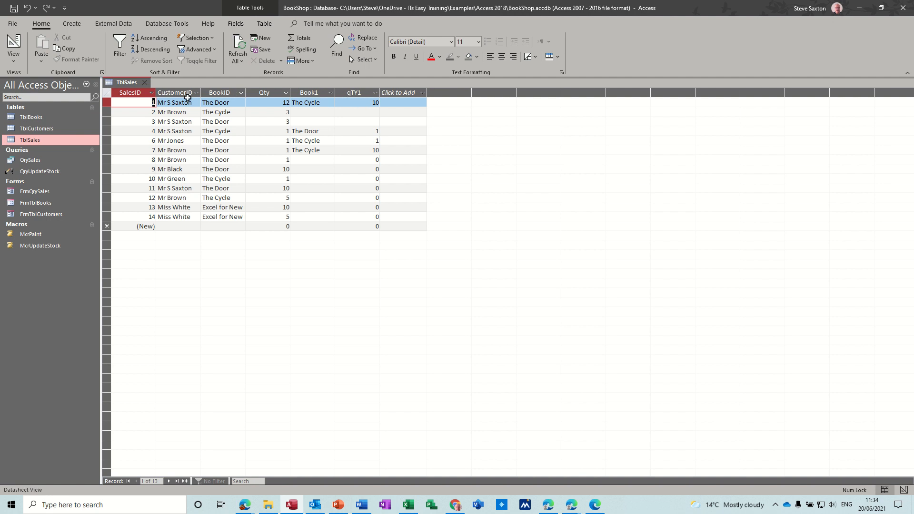
{"action": "left_click", "coordinate": [13, 44]}
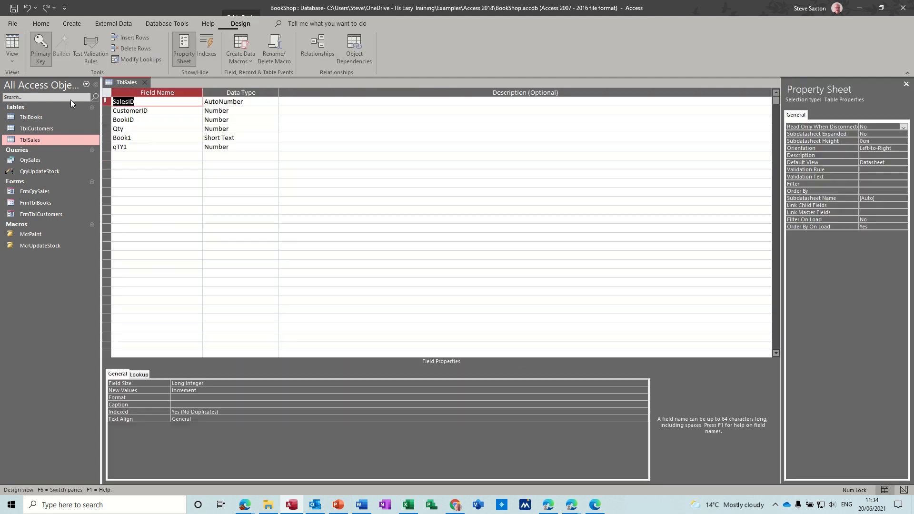
{"action": "left_click", "coordinate": [107, 147]}
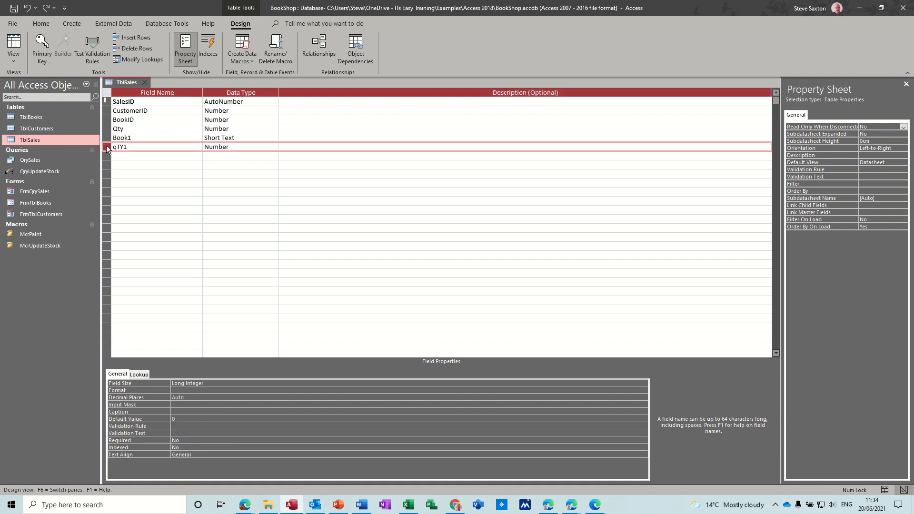
{"action": "key", "text": "Delete"}
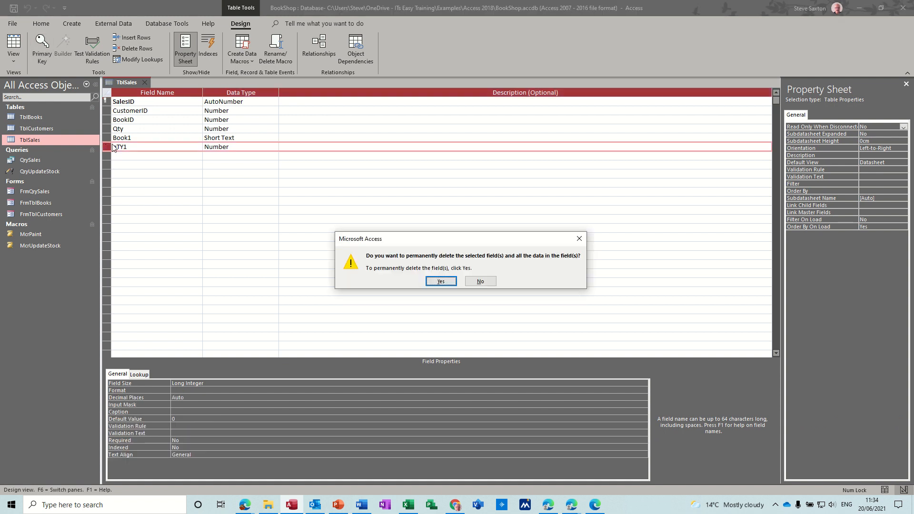
{"action": "left_click", "coordinate": [441, 284]}
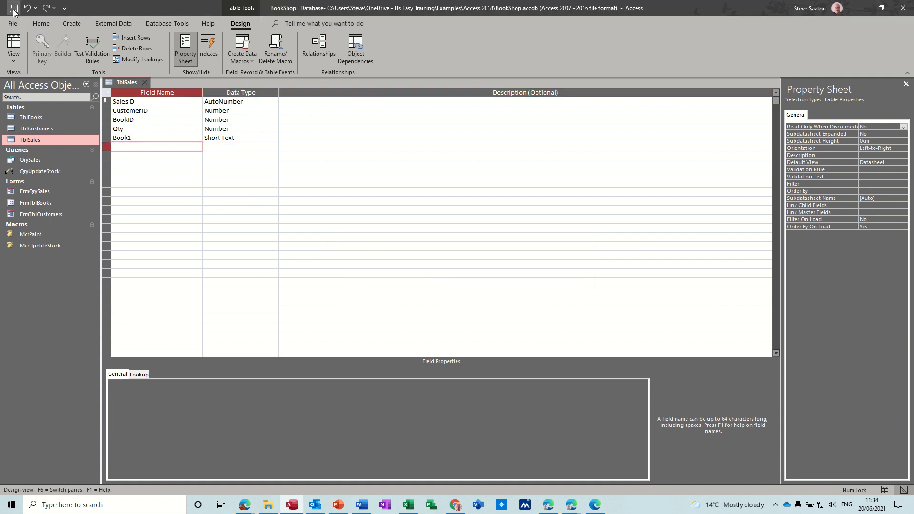
{"action": "left_click", "coordinate": [144, 82]}
In the relationships diagram, move TblCustomers up and away from TblSales and lengthen it to show all its fields
{"action": "left_click", "coordinate": [164, 25]}
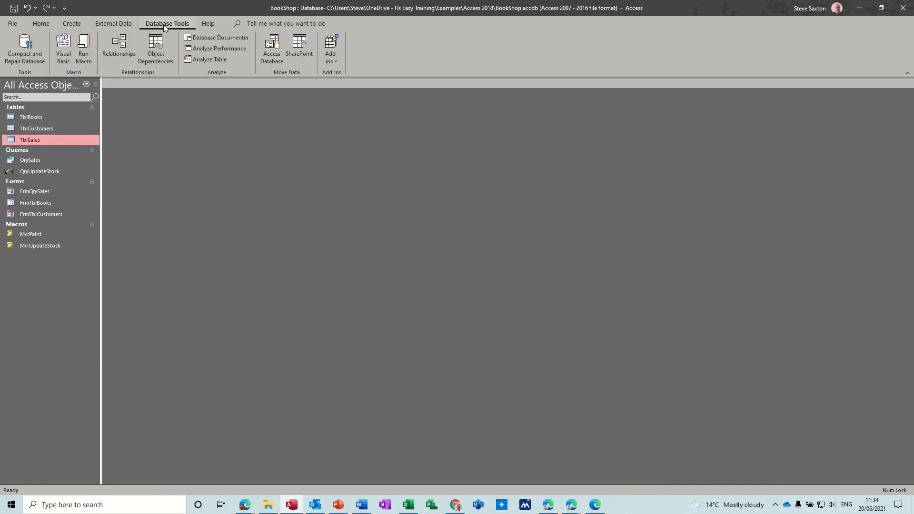
{"action": "left_click", "coordinate": [120, 54]}
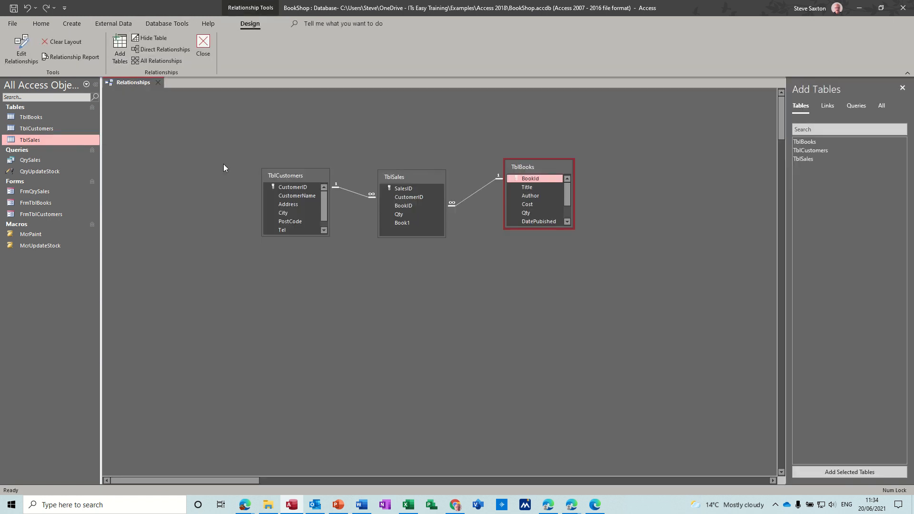
{"action": "left_click_drag", "start_coordinate": [307, 179], "coordinate": [210, 136]}
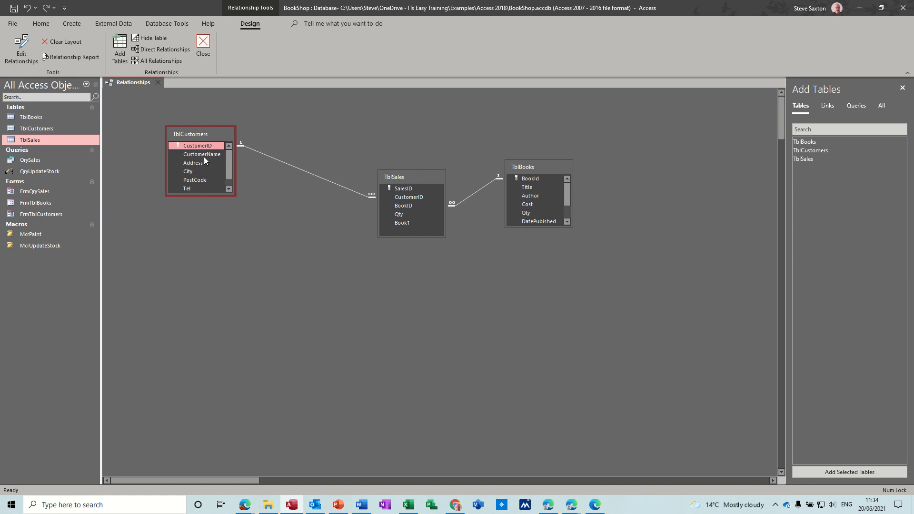
{"action": "left_click_drag", "start_coordinate": [207, 193], "coordinate": [207, 233]}
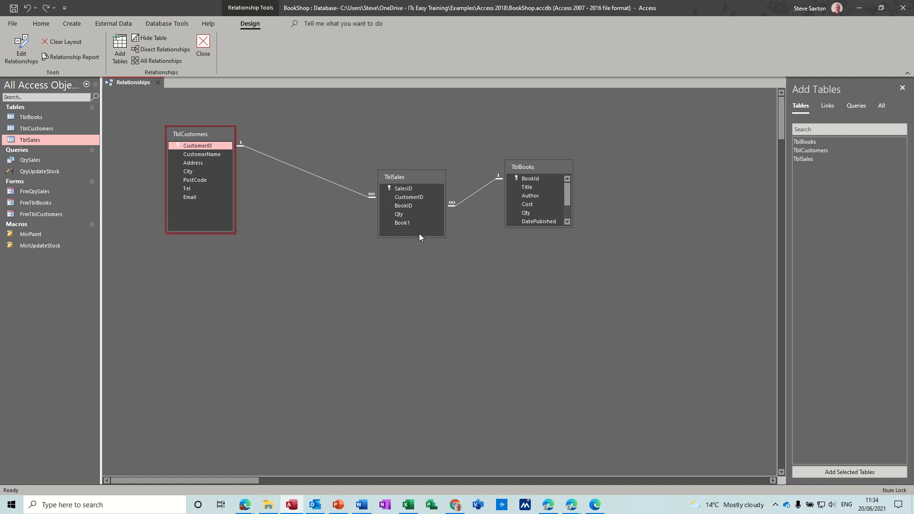
Move TblSales and TblBooks closer to TblCustomers, lengthen TblBooks to show all its fields, and close the diagram with its layout saved
{"action": "left_click", "coordinate": [418, 198]}
{"action": "left_click_drag", "start_coordinate": [426, 184], "coordinate": [385, 160]}
{"action": "left_click_drag", "start_coordinate": [523, 167], "coordinate": [477, 142]}
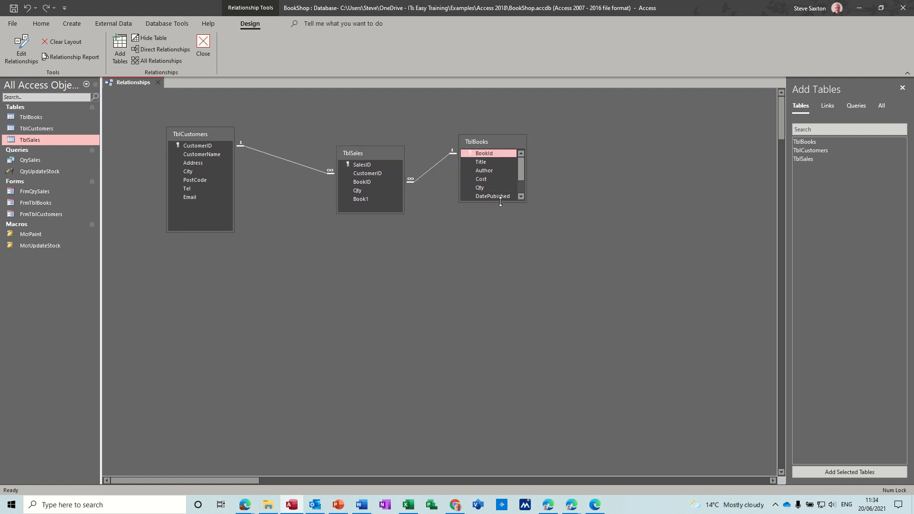
{"action": "left_click_drag", "start_coordinate": [502, 204], "coordinate": [508, 240]}
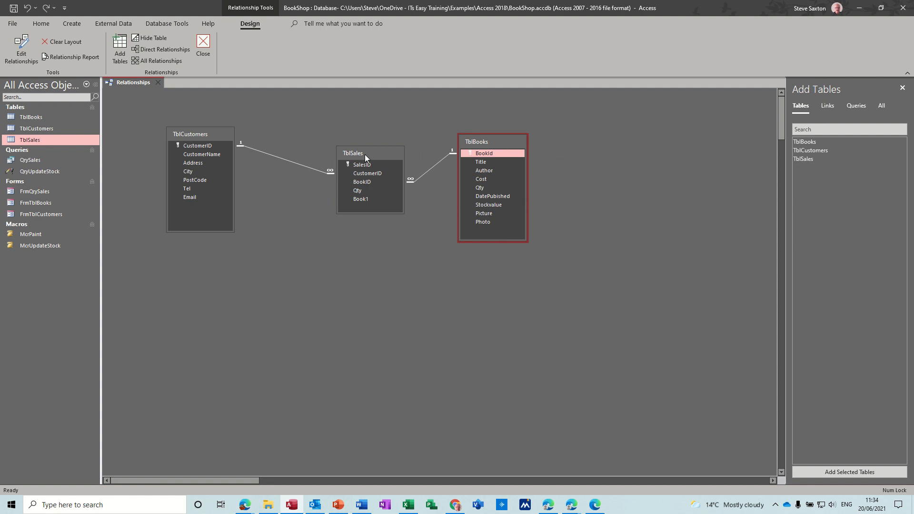
{"action": "left_click_drag", "start_coordinate": [365, 155], "coordinate": [356, 157]}
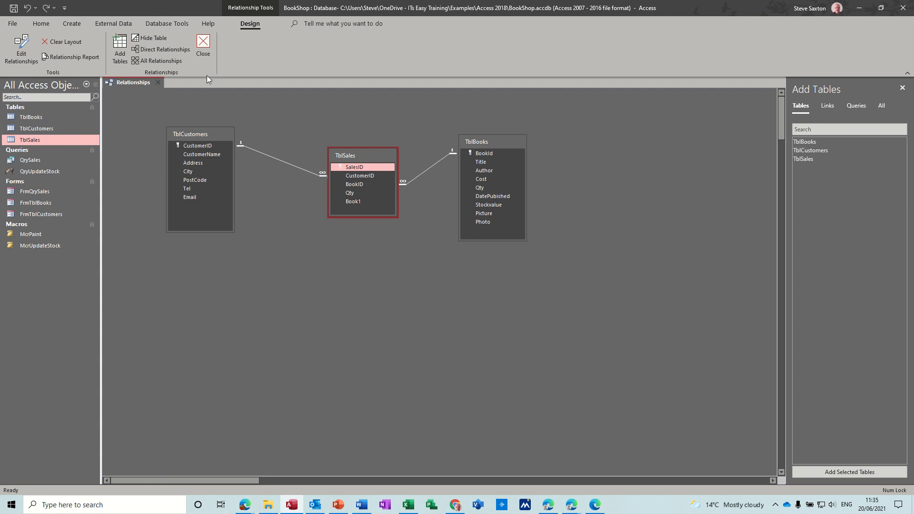
{"action": "left_click", "coordinate": [204, 46]}
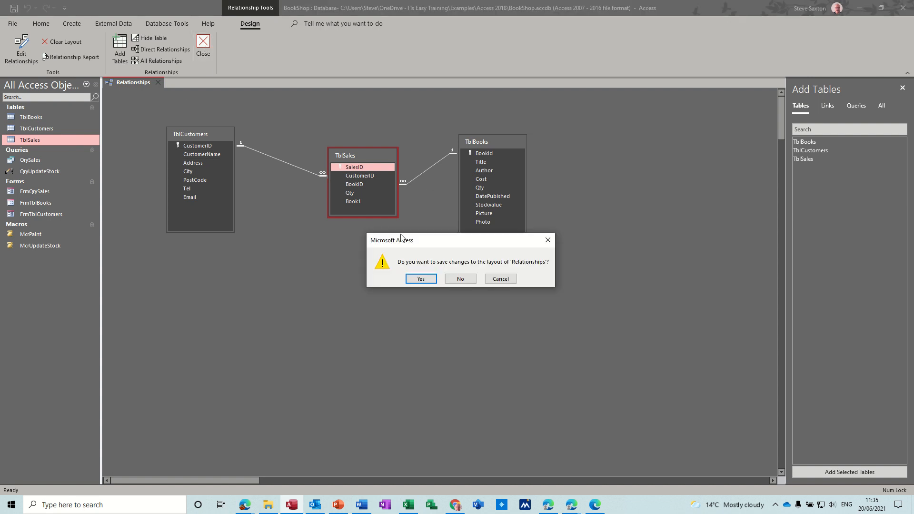
{"action": "left_click", "coordinate": [423, 281]}
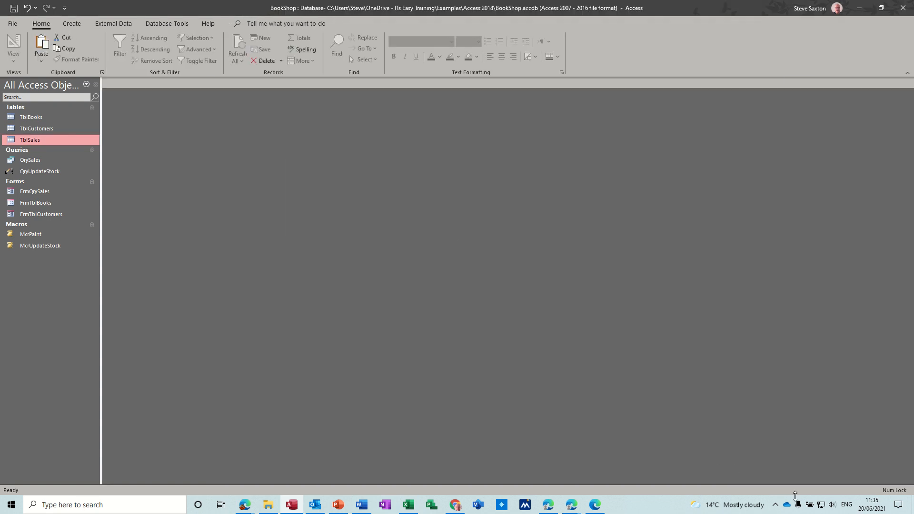
Mute the computer's speakers
{"action": "left_click", "coordinate": [832, 505]}
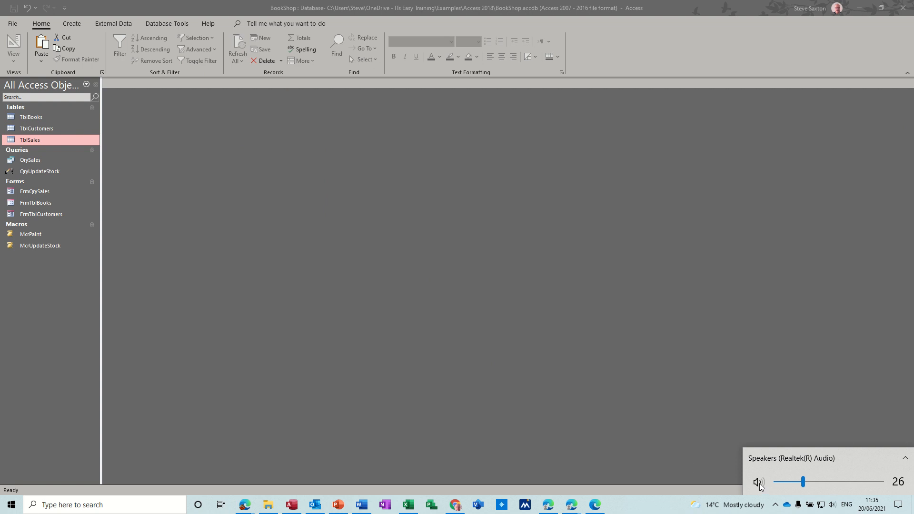
{"action": "left_click", "coordinate": [757, 482]}
{"action": "left_click", "coordinate": [287, 322]}
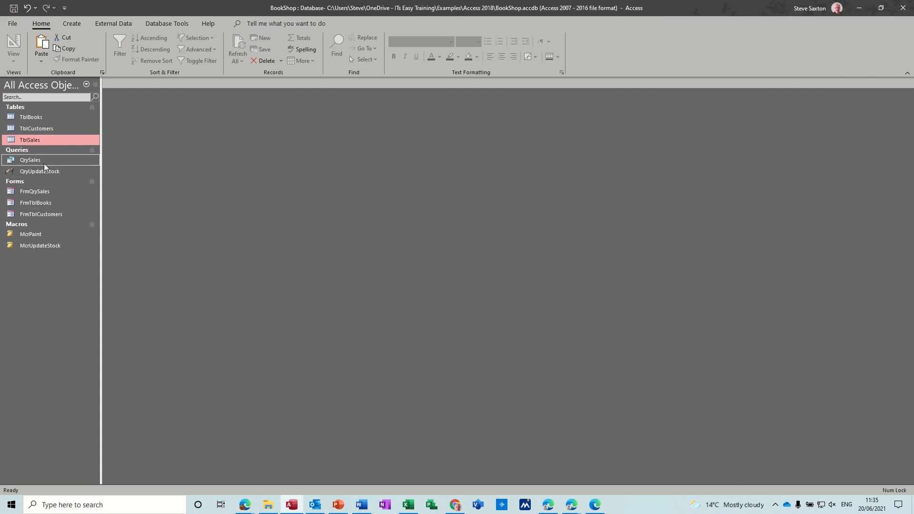
Add a sale in QrySales for the fifth listed customer with the book The Door and quantity 4, and close the query
{"action": "left_click", "coordinate": [36, 193]}
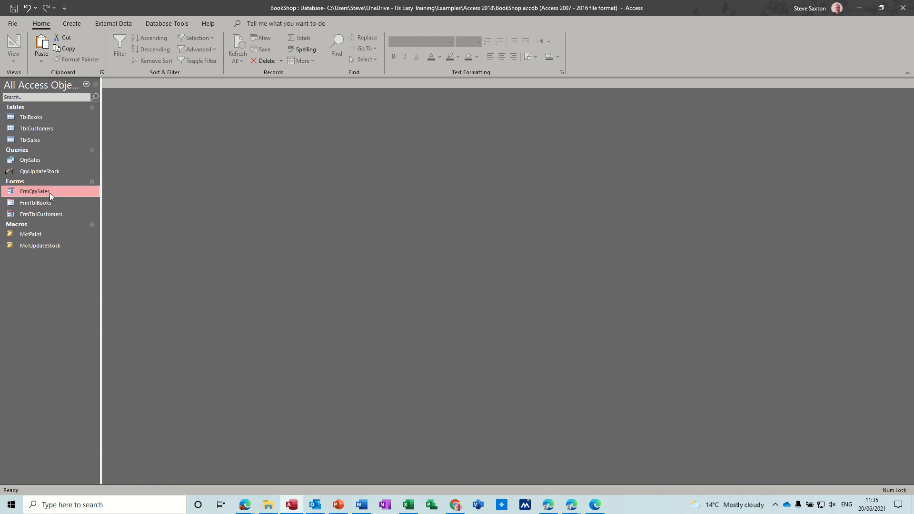
{"action": "double_click", "coordinate": [33, 161]}
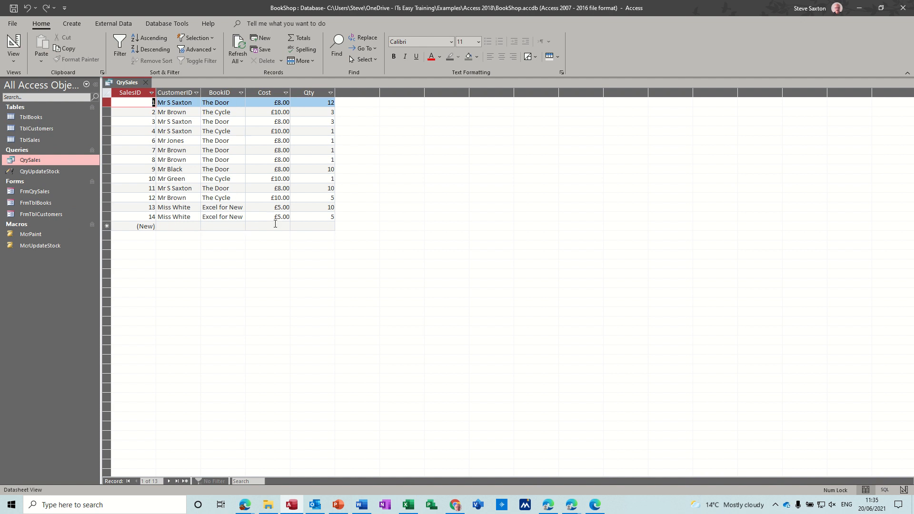
{"action": "left_click", "coordinate": [189, 228]}
{"action": "left_click", "coordinate": [196, 227]}
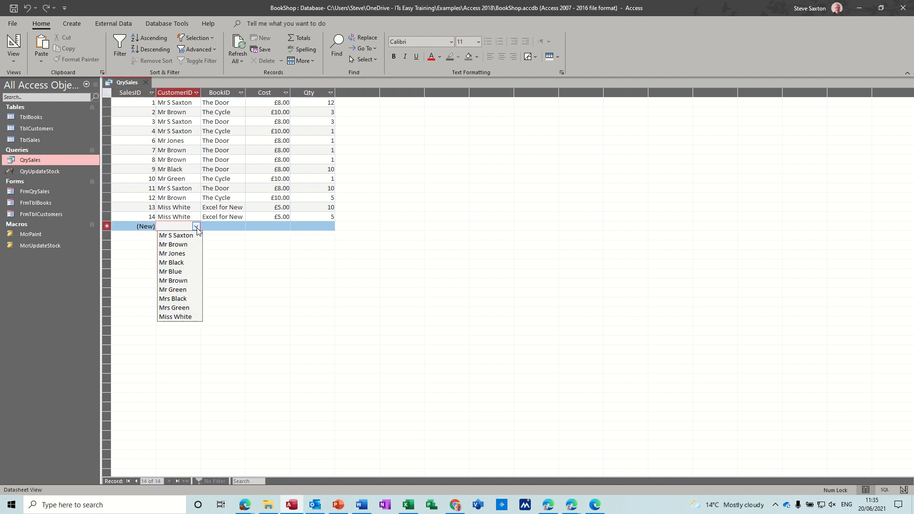
{"action": "left_click", "coordinate": [185, 271]}
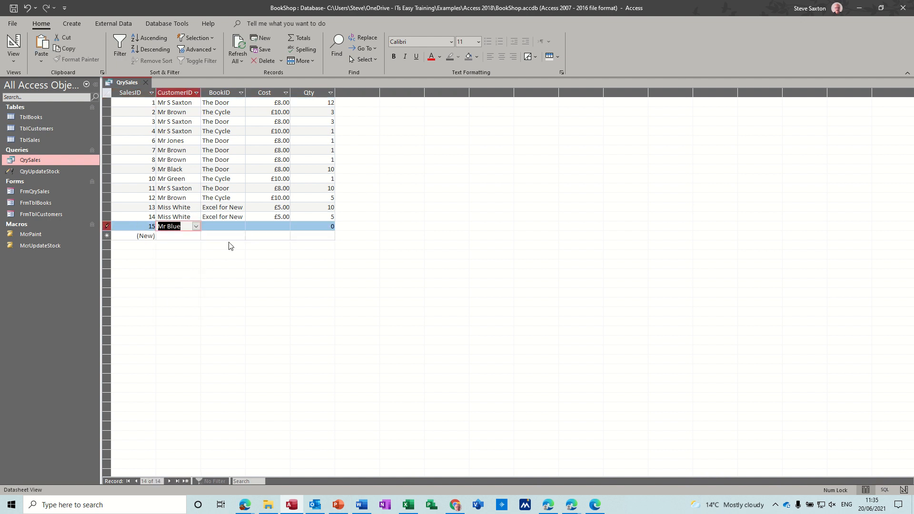
{"action": "left_click", "coordinate": [240, 228]}
{"action": "left_click", "coordinate": [238, 235]}
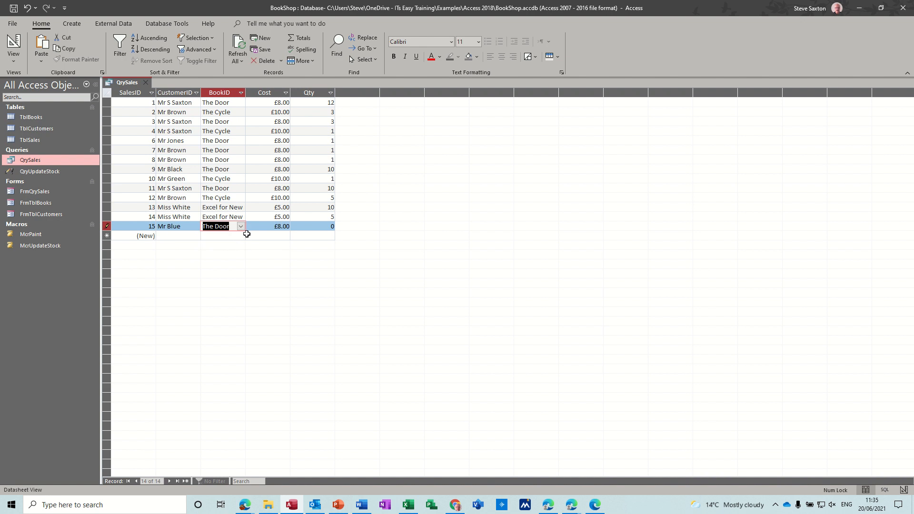
{"action": "left_click", "coordinate": [328, 228]}
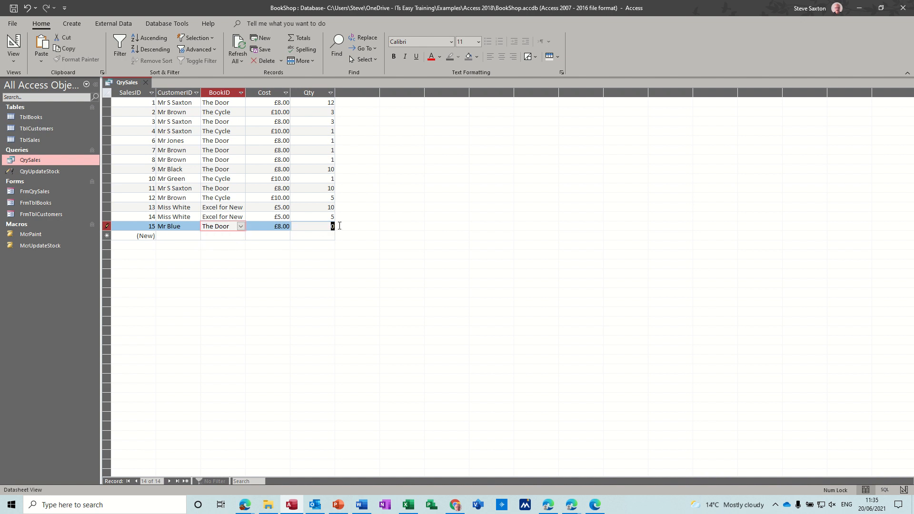
{"action": "type", "text": "4"}
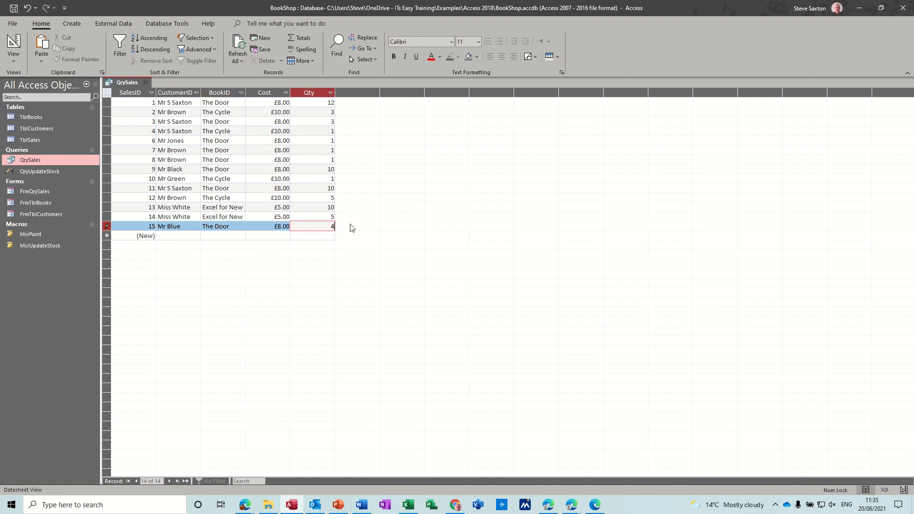
{"action": "left_click", "coordinate": [221, 234]}
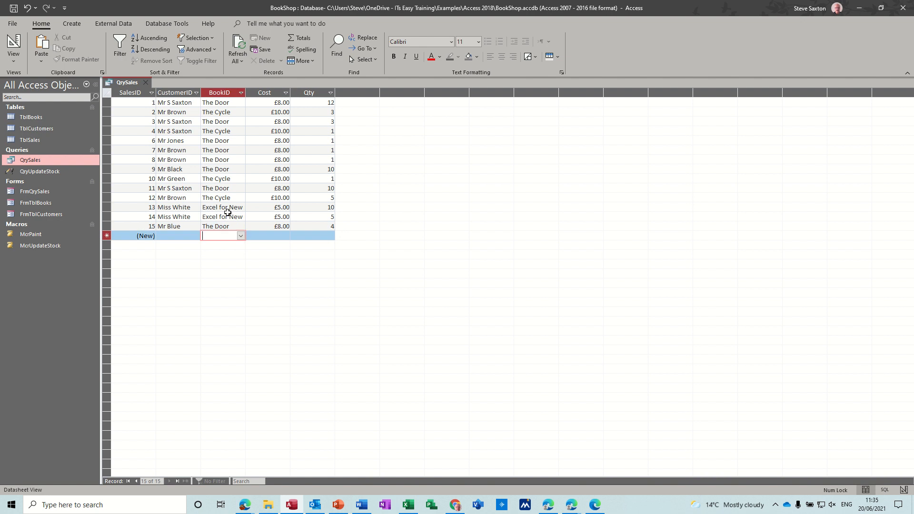
{"action": "left_click", "coordinate": [146, 83]}
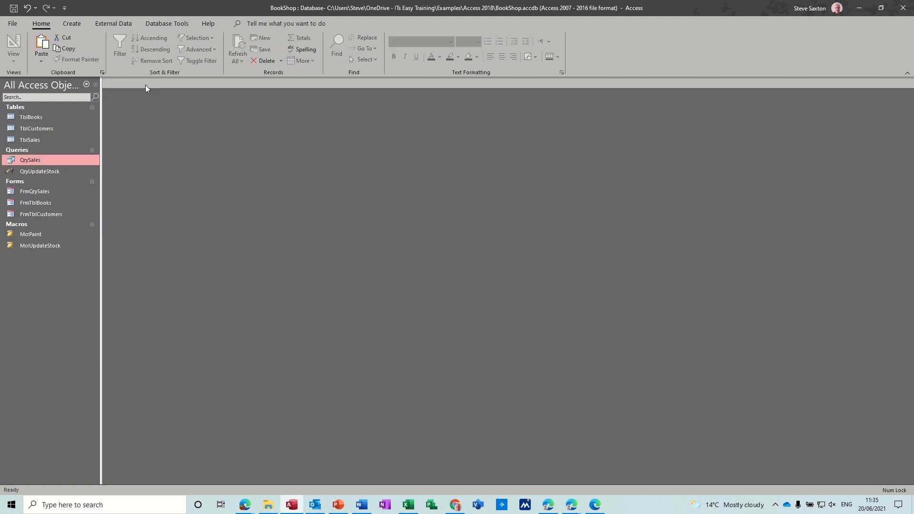
Start a new sale in FrmQrySales with the book The Door and the seventh listed customer
{"action": "double_click", "coordinate": [40, 192]}
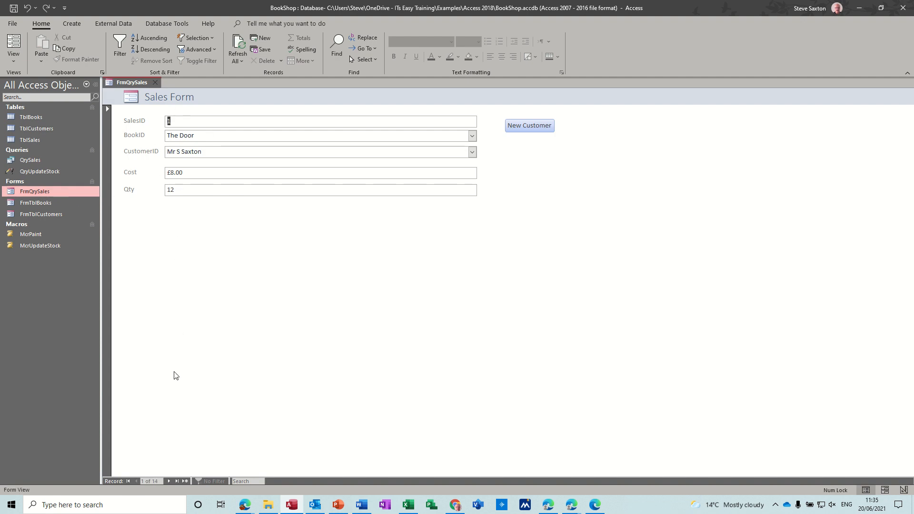
{"action": "left_click", "coordinate": [185, 481]}
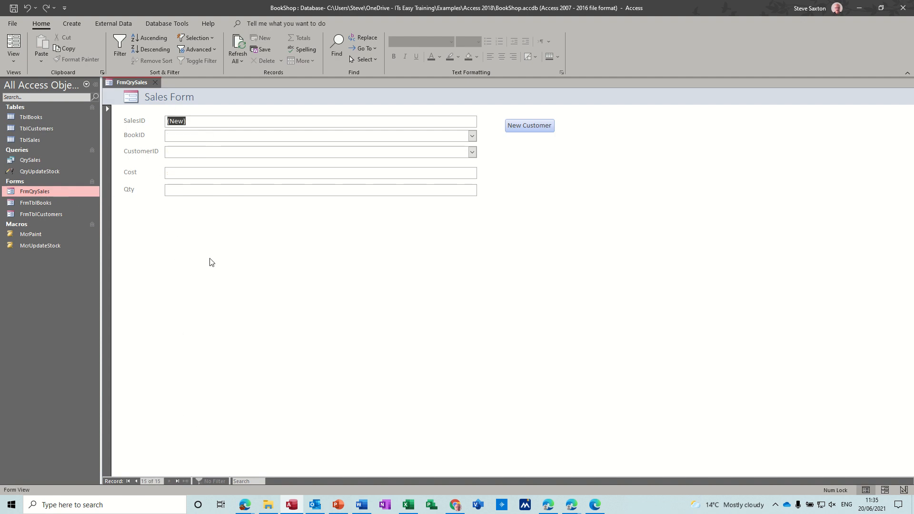
{"action": "left_click", "coordinate": [472, 136]}
{"action": "left_click", "coordinate": [208, 147]}
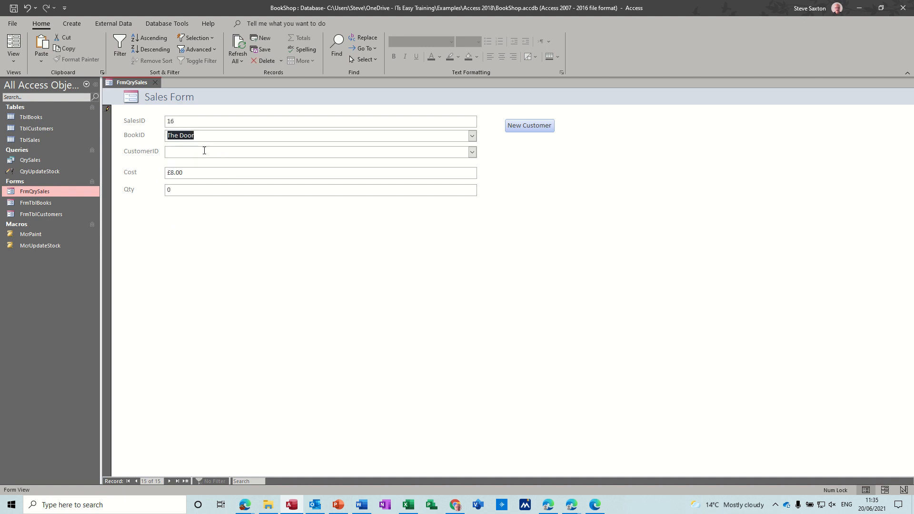
{"action": "left_click", "coordinate": [472, 152]}
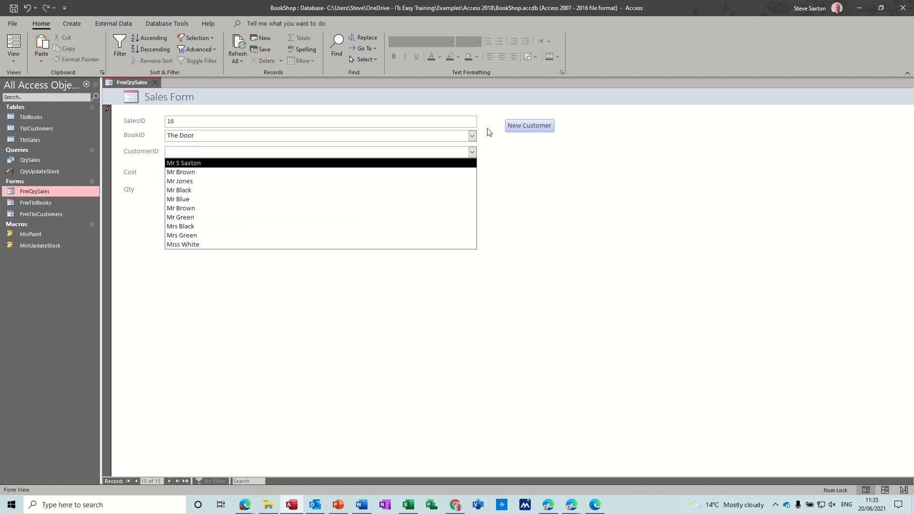
{"action": "left_click", "coordinate": [193, 219]}
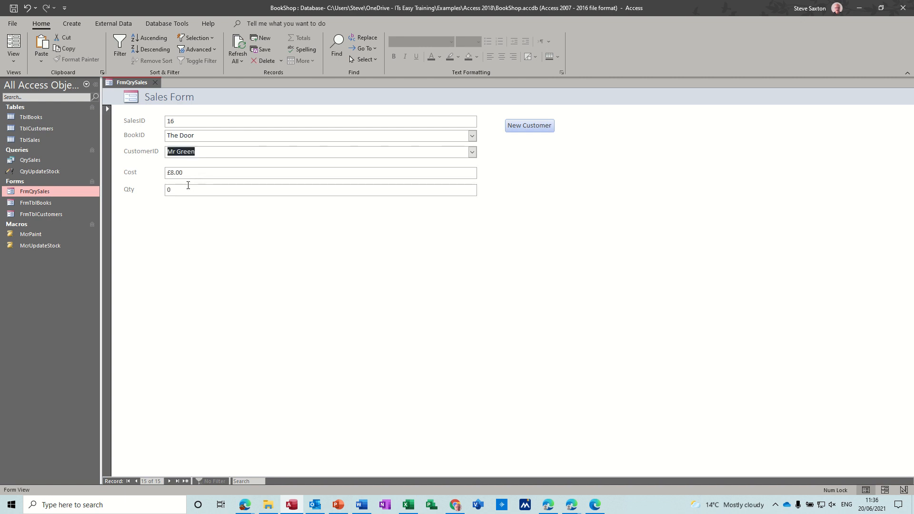
Set the sale's quantity to 10 and approve the stock update query and its row change
{"action": "left_click", "coordinate": [168, 190]}
{"action": "type", "text": "1"}
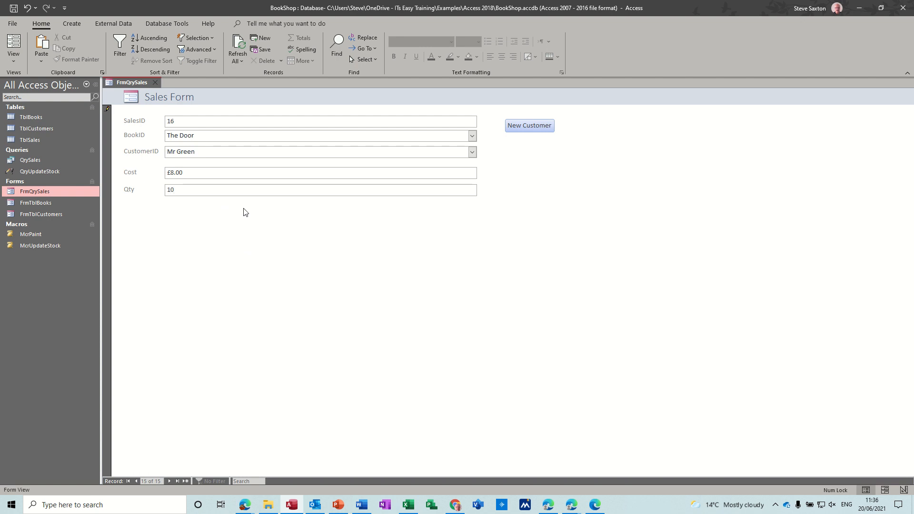
{"action": "left_click", "coordinate": [240, 174]}
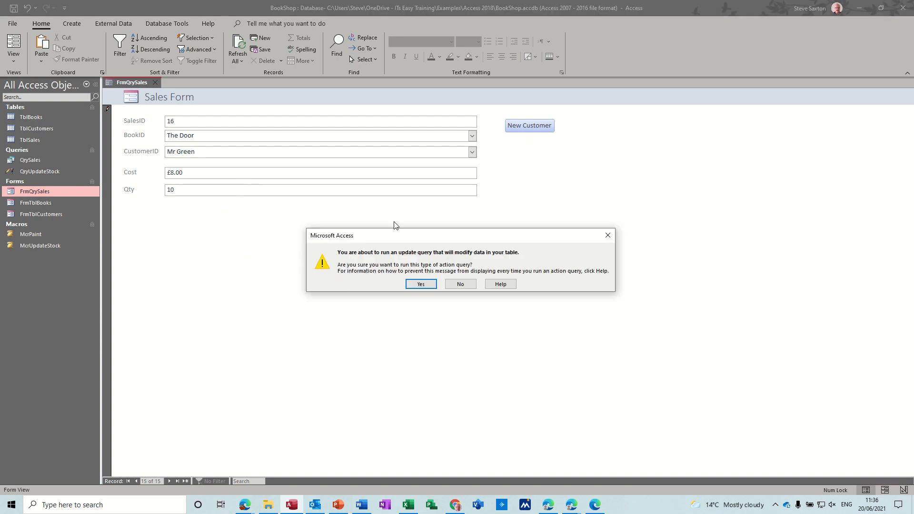
{"action": "left_click", "coordinate": [421, 285]}
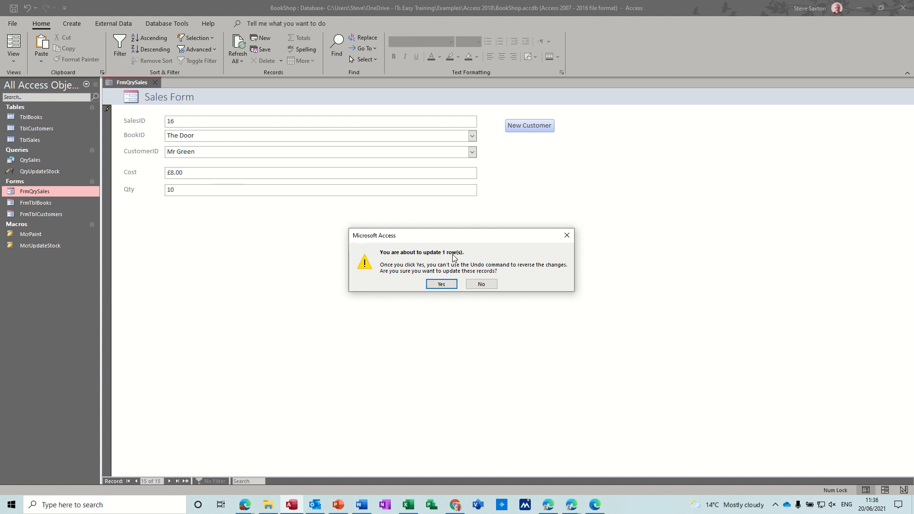
{"action": "left_click", "coordinate": [442, 285]}
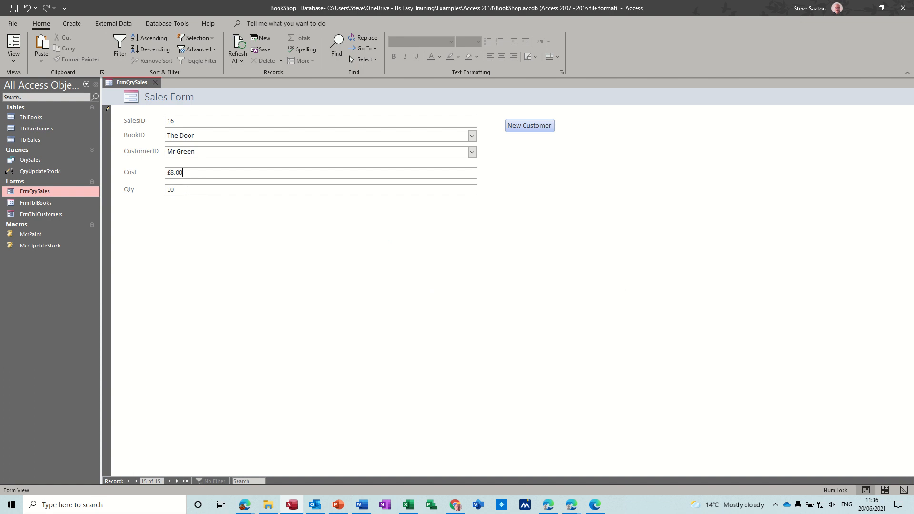
In TblBooks, set the stock quantity of The Door to 50 and close the table
{"action": "left_click", "coordinate": [36, 116]}
{"action": "double_click", "coordinate": [35, 116]}
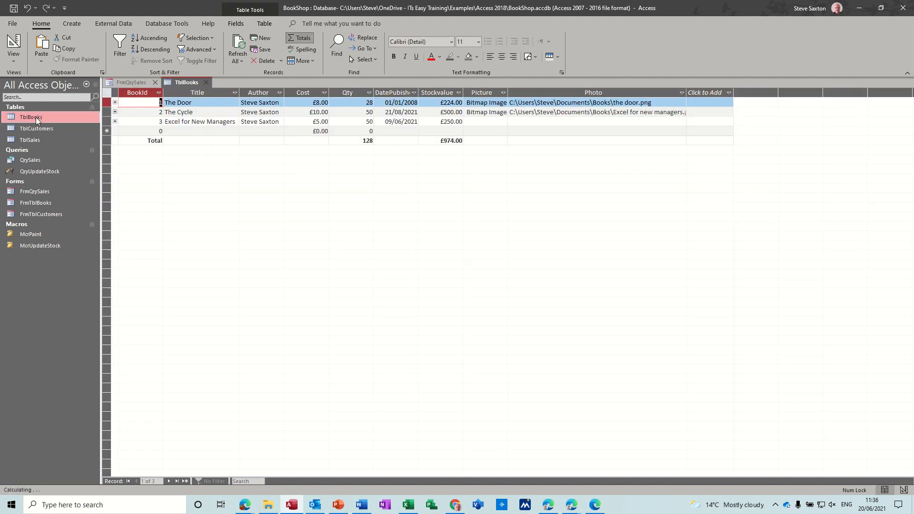
{"action": "left_click", "coordinate": [368, 103]}
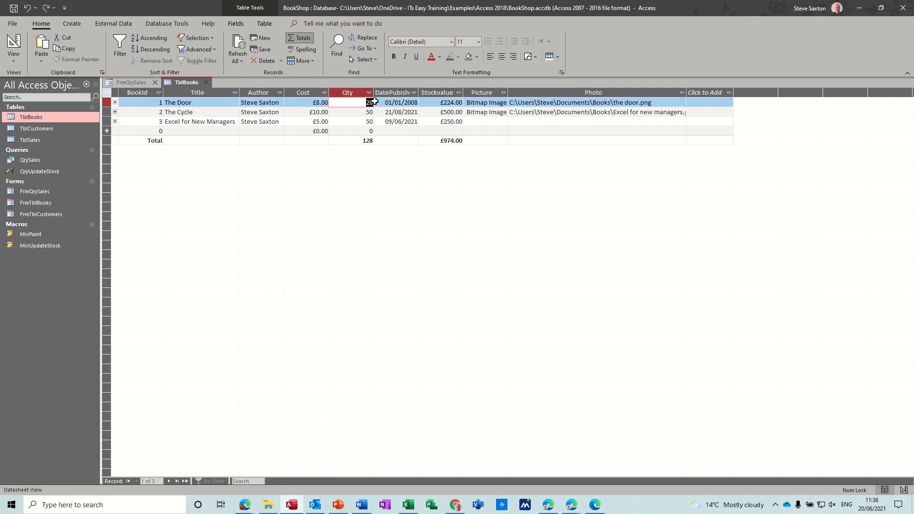
{"action": "type", "text": "50"}
{"action": "left_click", "coordinate": [356, 112]}
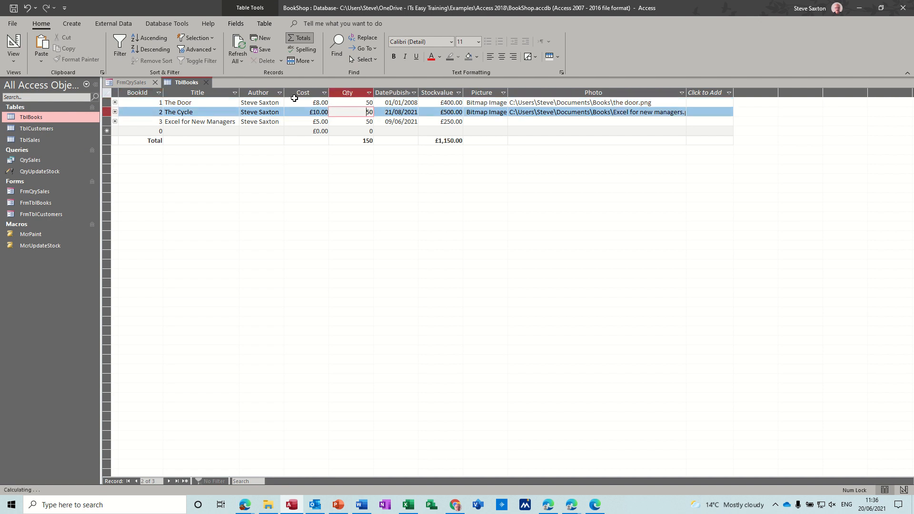
{"action": "left_click", "coordinate": [206, 82]}
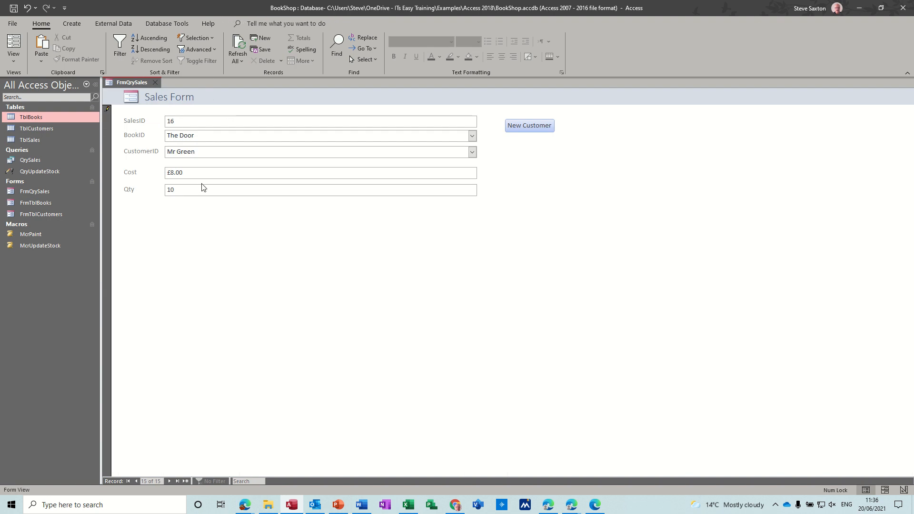
Re-enter the sale's quantity as 10 in the sales form and approve the stock update
{"action": "key", "text": "Tab"}
{"action": "type", "text": "10"}
{"action": "key", "text": "Return"}
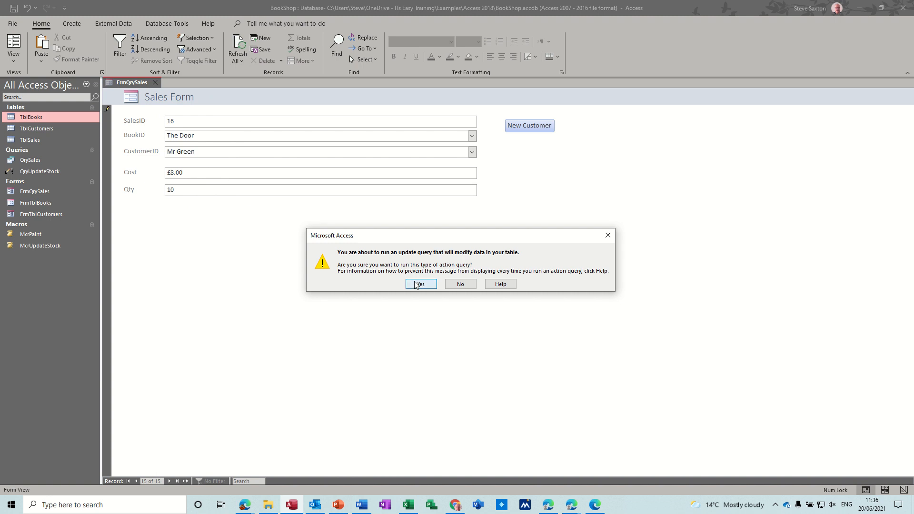
{"action": "left_click", "coordinate": [441, 284]}
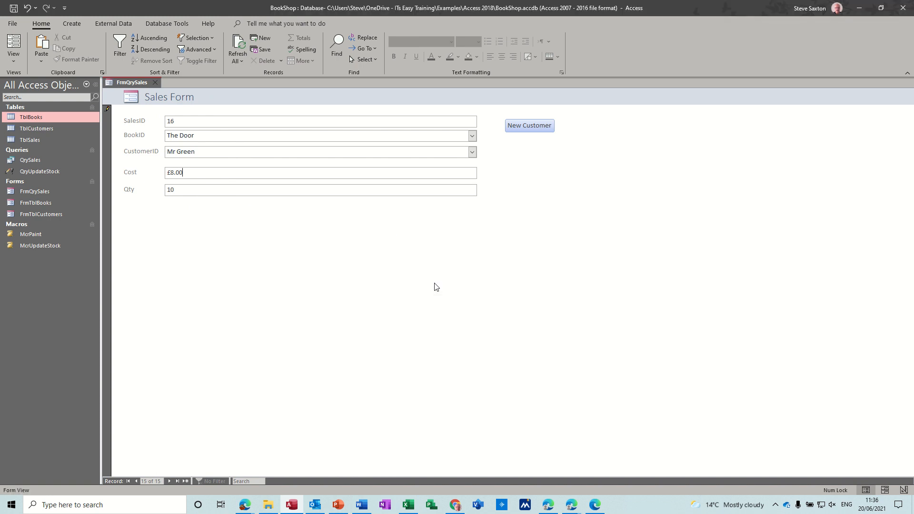
Check the stock quantity of The Door in TblBooks, and close the table and the sales form
{"action": "double_click", "coordinate": [41, 117]}
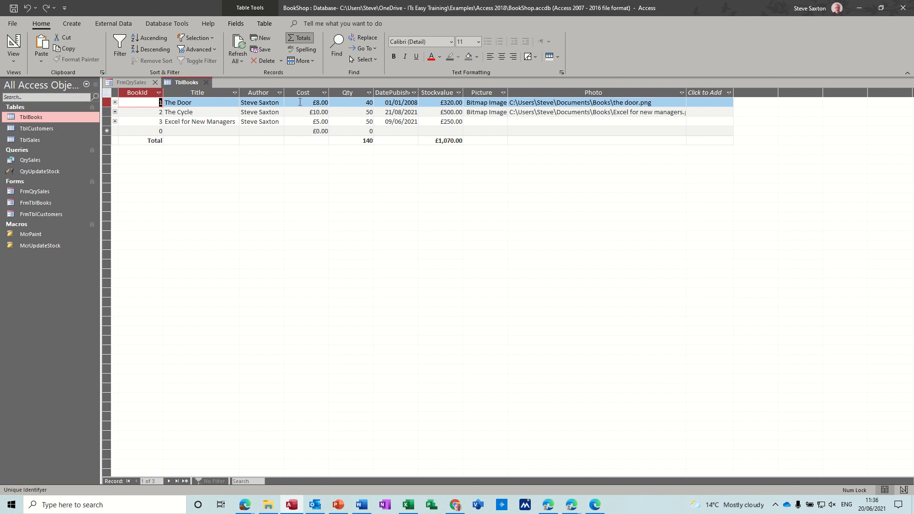
{"action": "left_click", "coordinate": [205, 82]}
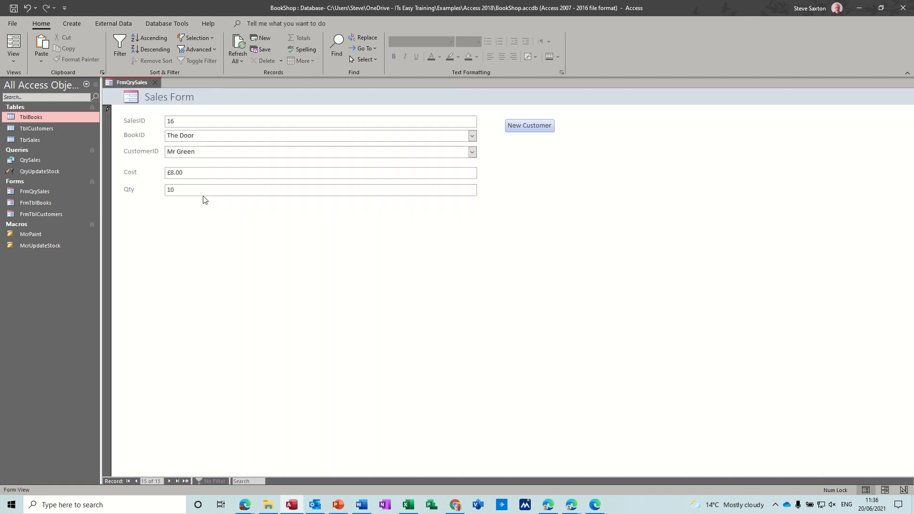
{"action": "left_click", "coordinate": [156, 83]}
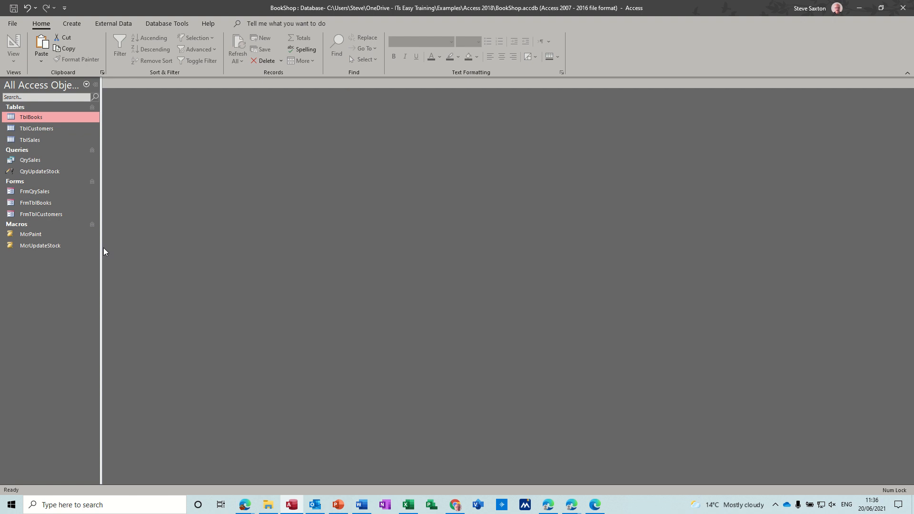
Open QryUpdateStock in Design view and widen the Qty and BookId columns to read their full update and criteria expressions
{"action": "right_click", "coordinate": [42, 172]}
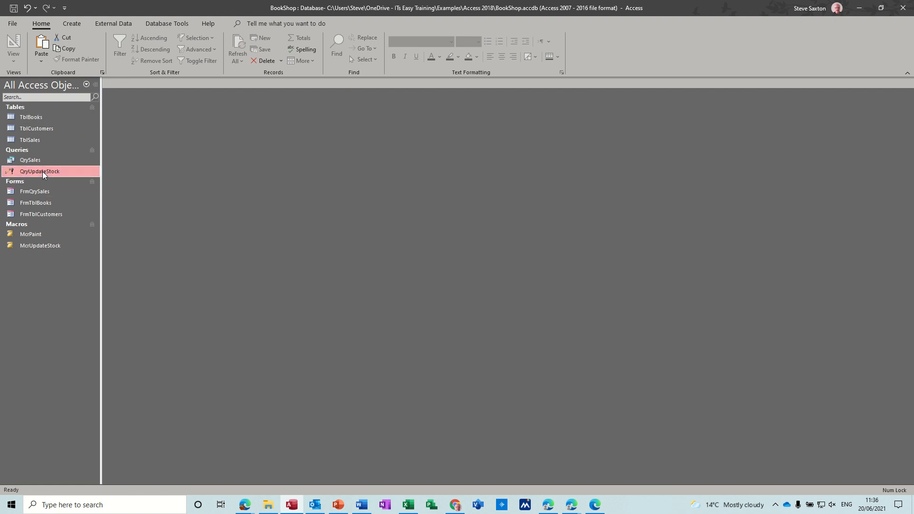
{"action": "left_click", "coordinate": [60, 193]}
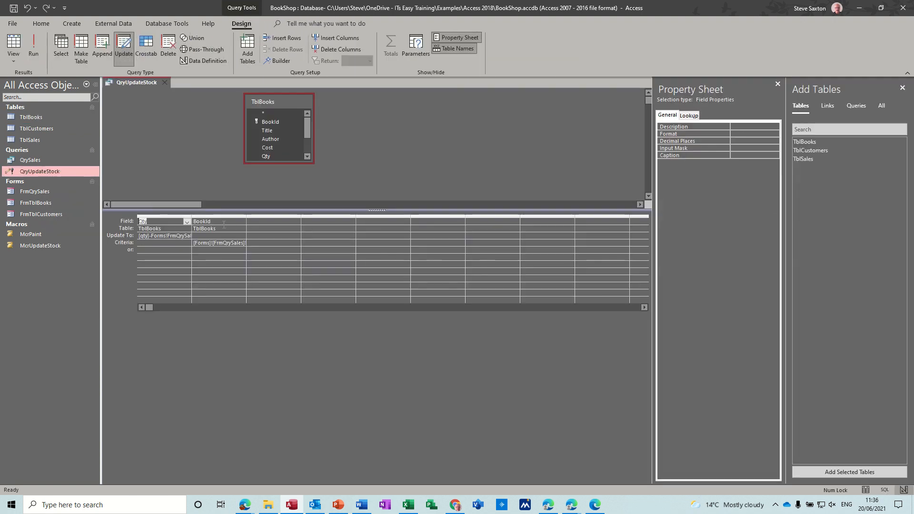
{"action": "left_click_drag", "start_coordinate": [211, 216], "coordinate": [246, 216]}
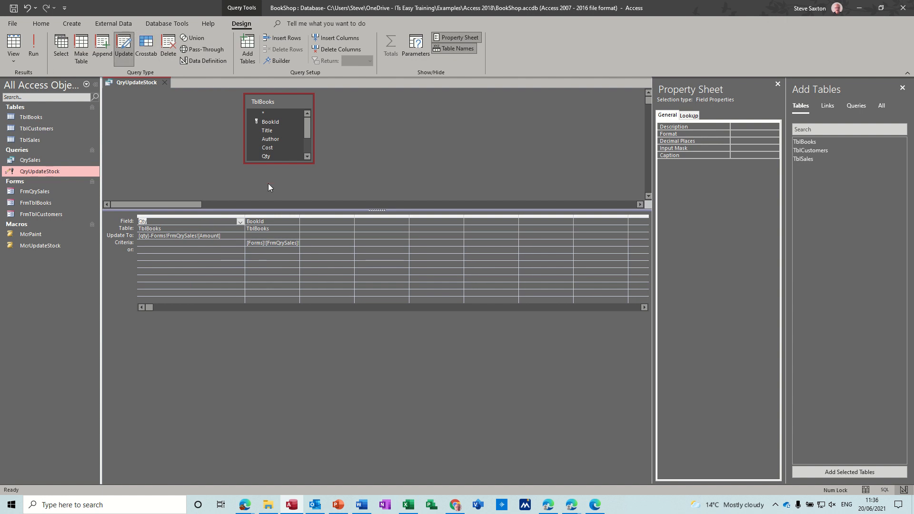
{"action": "left_click_drag", "start_coordinate": [271, 103], "coordinate": [242, 106]}
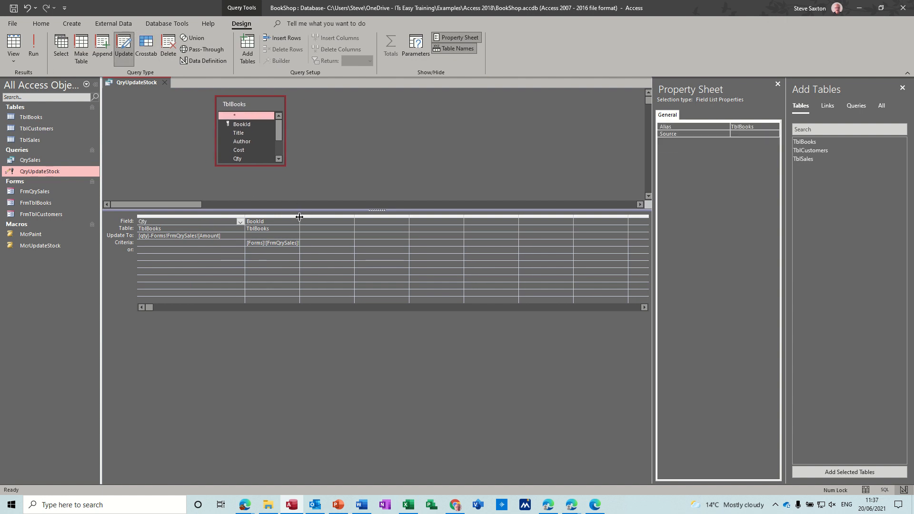
{"action": "left_click_drag", "start_coordinate": [299, 216], "coordinate": [358, 215]}
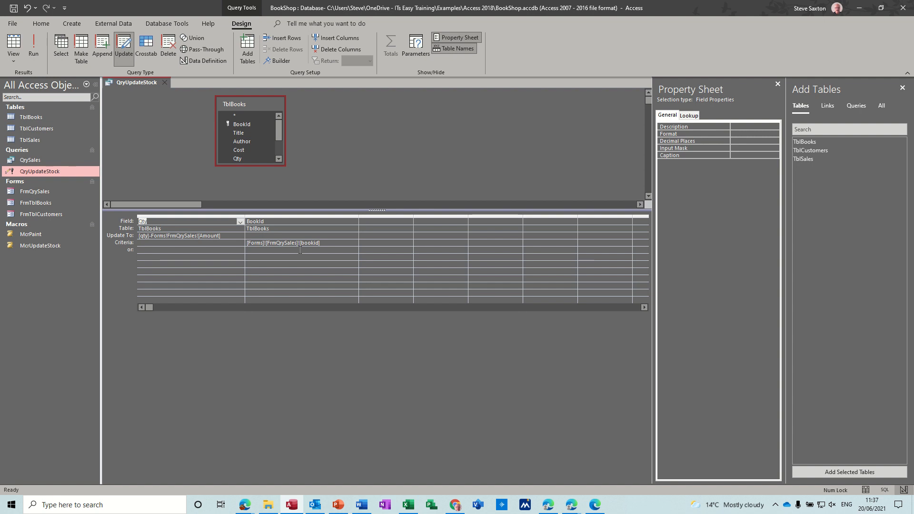
Open FrmQrySales in Design view and examine the properties of the Qty text box, including its name
{"action": "right_click", "coordinate": [34, 191]}
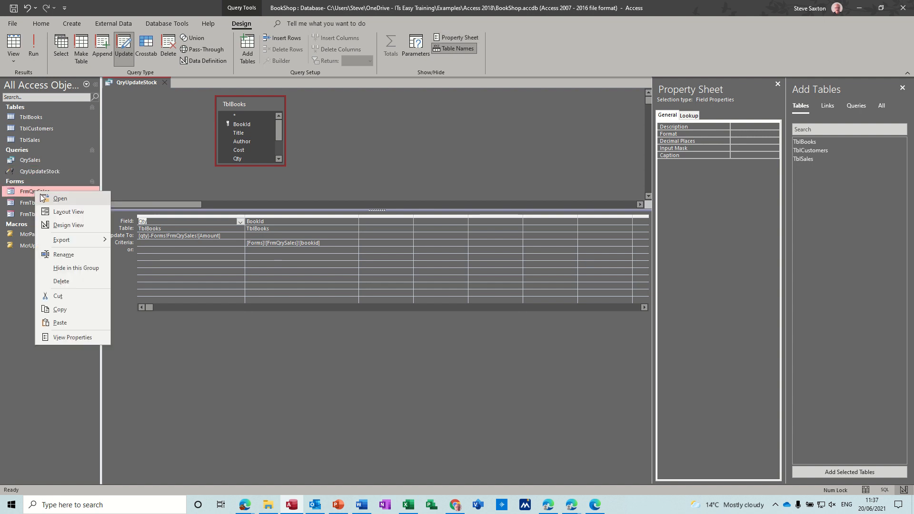
{"action": "left_click", "coordinate": [53, 225]}
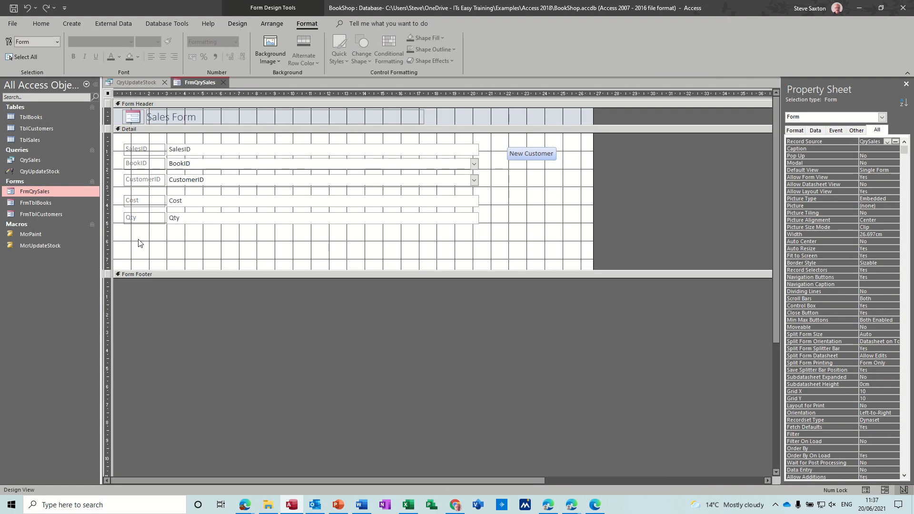
{"action": "left_click", "coordinate": [216, 222]}
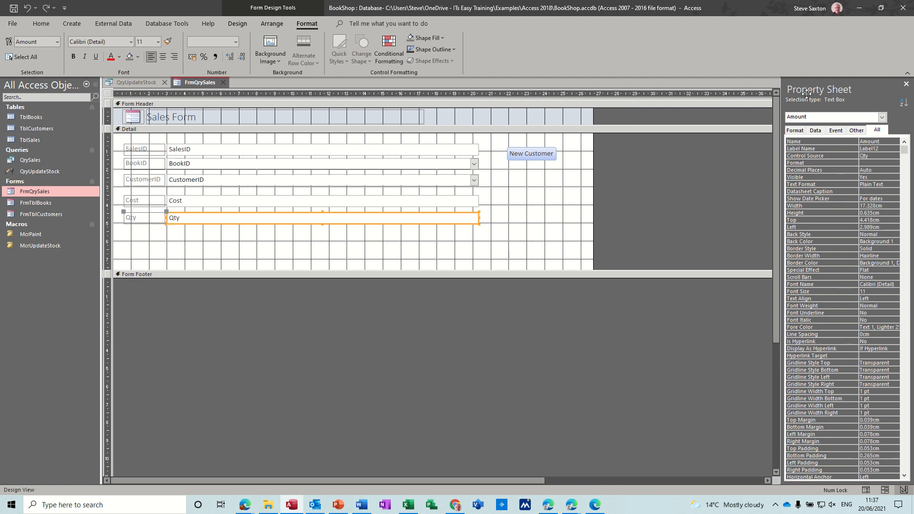
{"action": "left_click", "coordinate": [241, 24]}
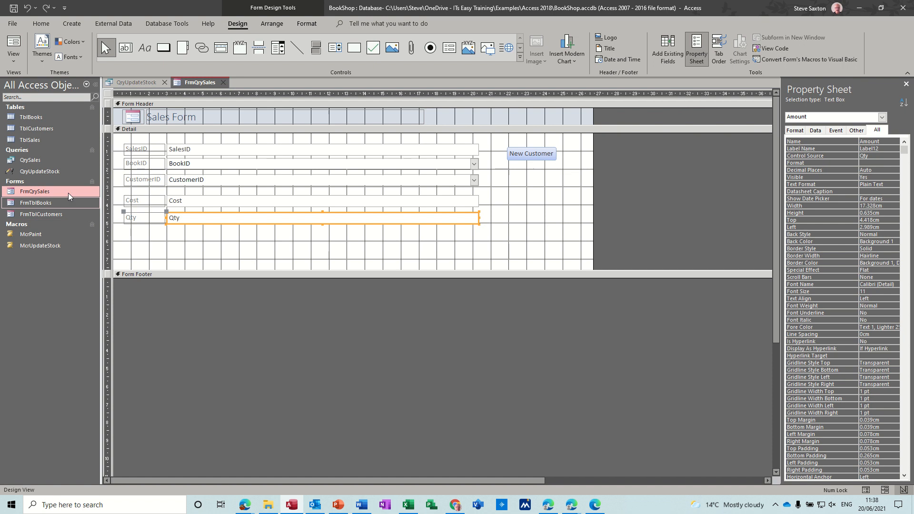
Return to the QryUpdateStock design, and open the McrUpdateStock macro in Design view to examine its action
{"action": "left_click", "coordinate": [48, 172]}
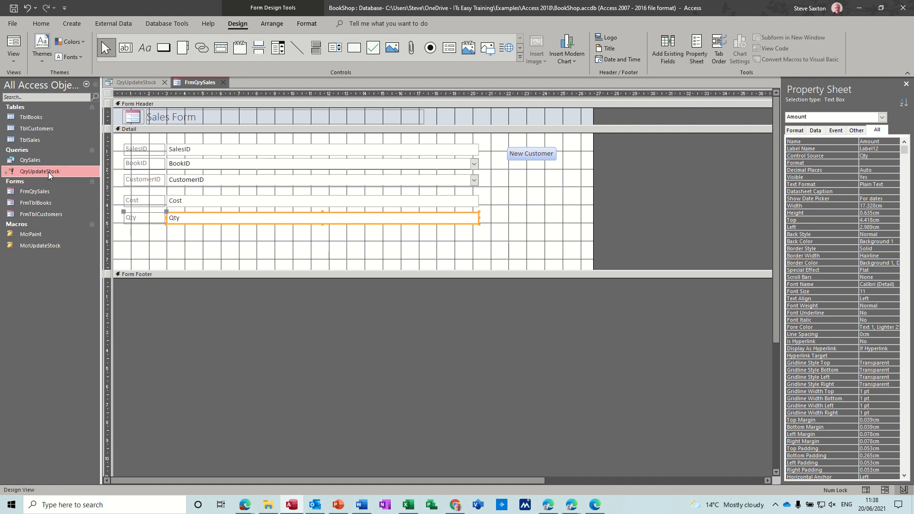
{"action": "left_click", "coordinate": [131, 82]}
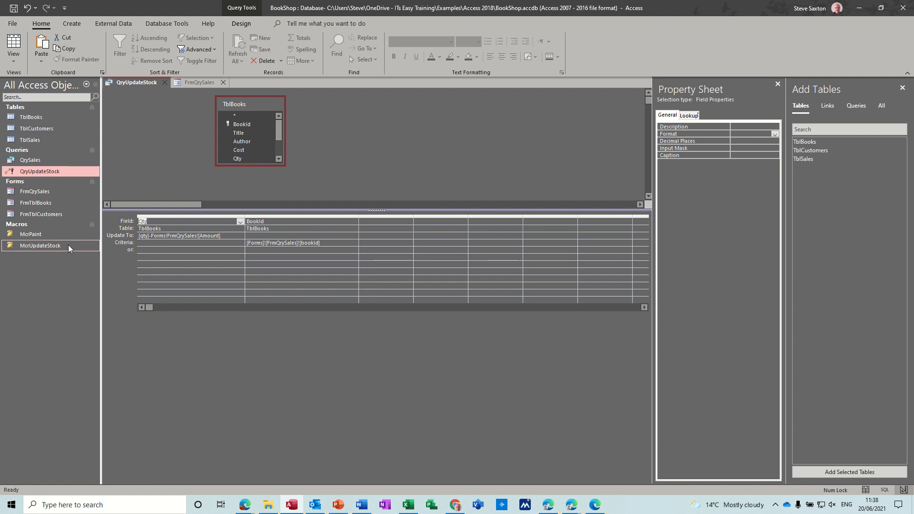
{"action": "left_click", "coordinate": [33, 246]}
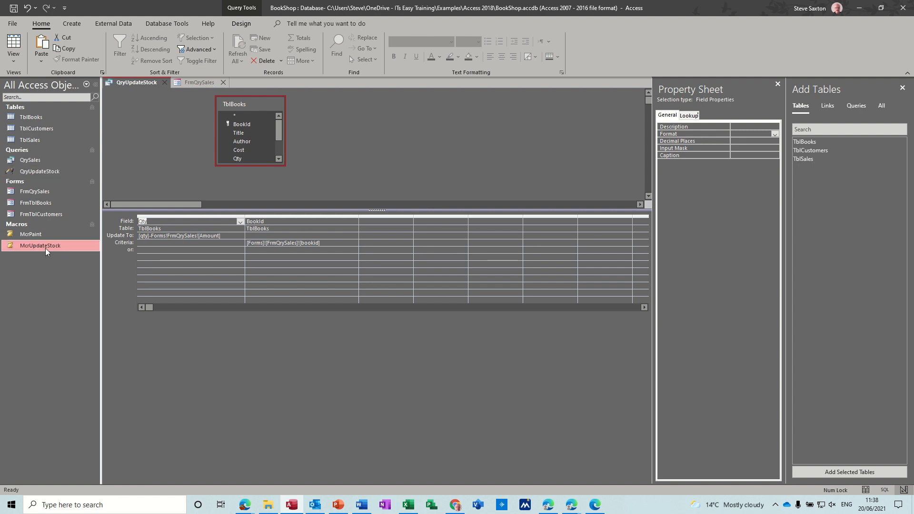
{"action": "right_click", "coordinate": [44, 248]}
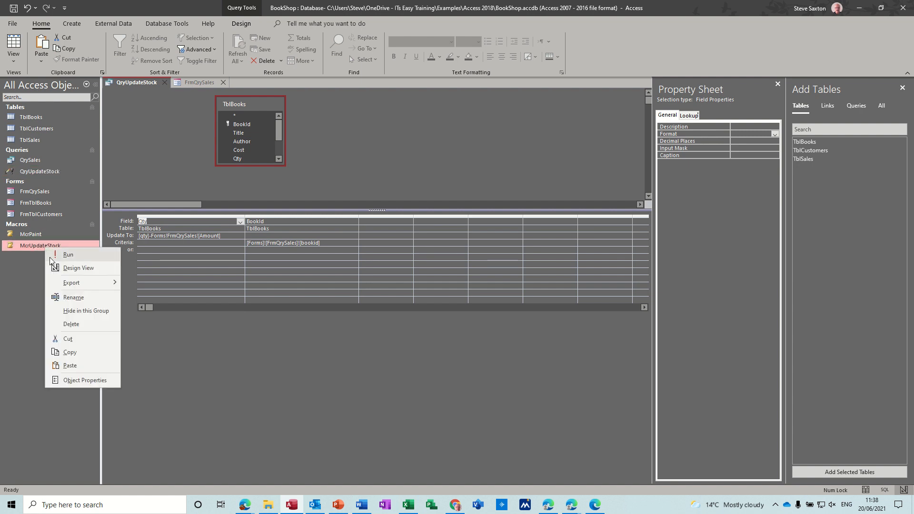
{"action": "left_click", "coordinate": [56, 267]}
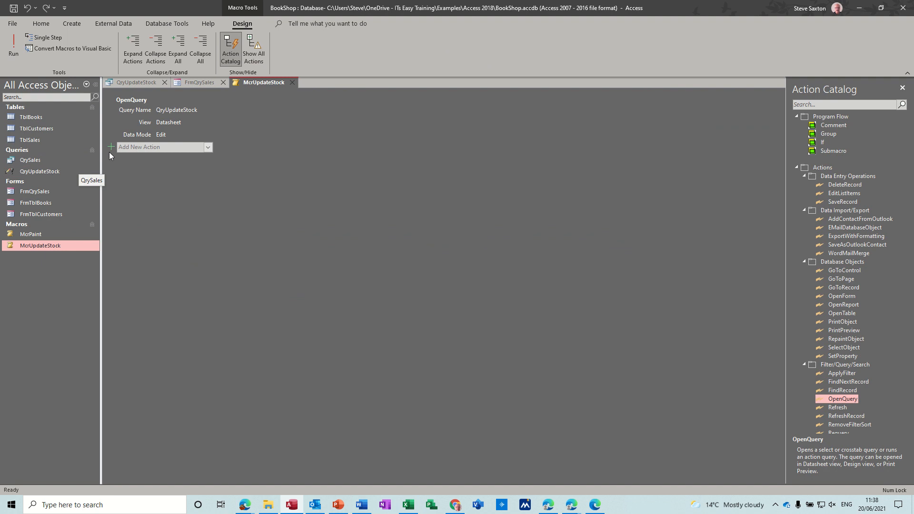
View the results of QryUpdateStock as a datasheet and close the query without saving its design changes
{"action": "double_click", "coordinate": [40, 171]}
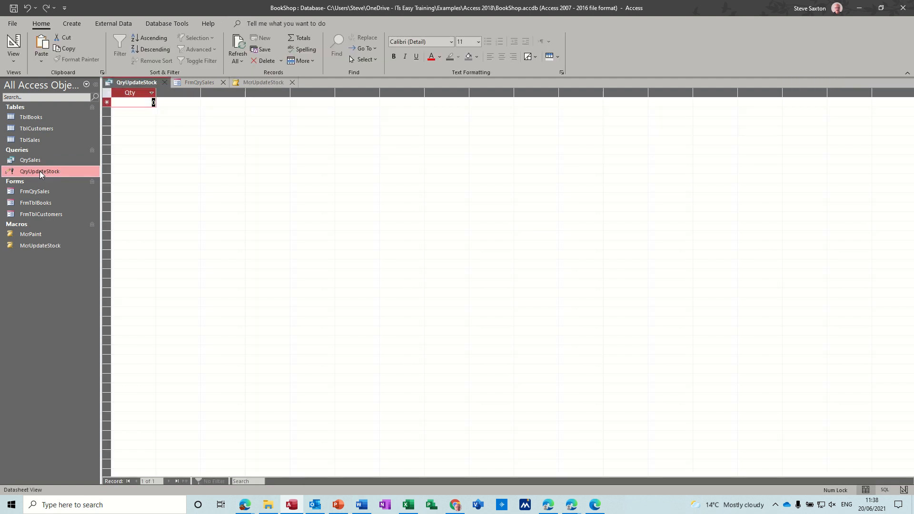
{"action": "left_click", "coordinate": [164, 82]}
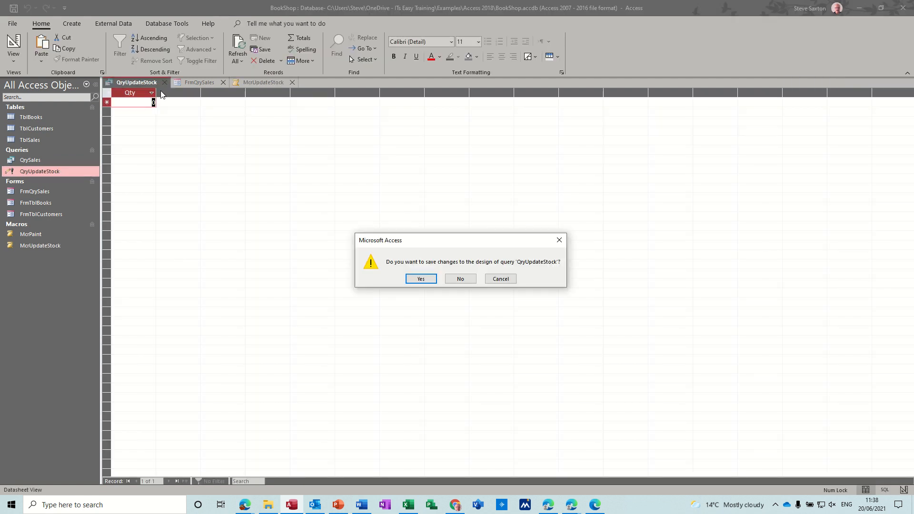
{"action": "left_click", "coordinate": [460, 280]}
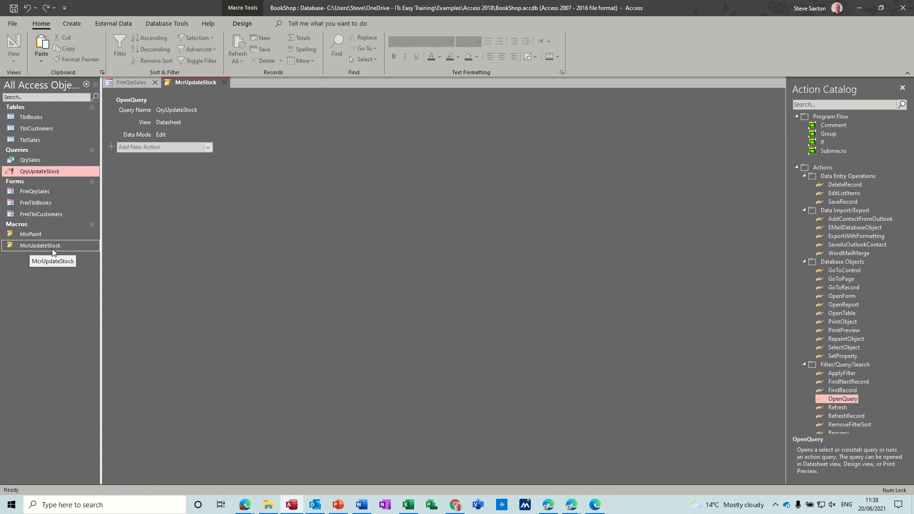
Close the McrUpdateStock macro and the FrmQrySales form, and reopen FrmQrySales in Design view
{"action": "left_click", "coordinate": [224, 82]}
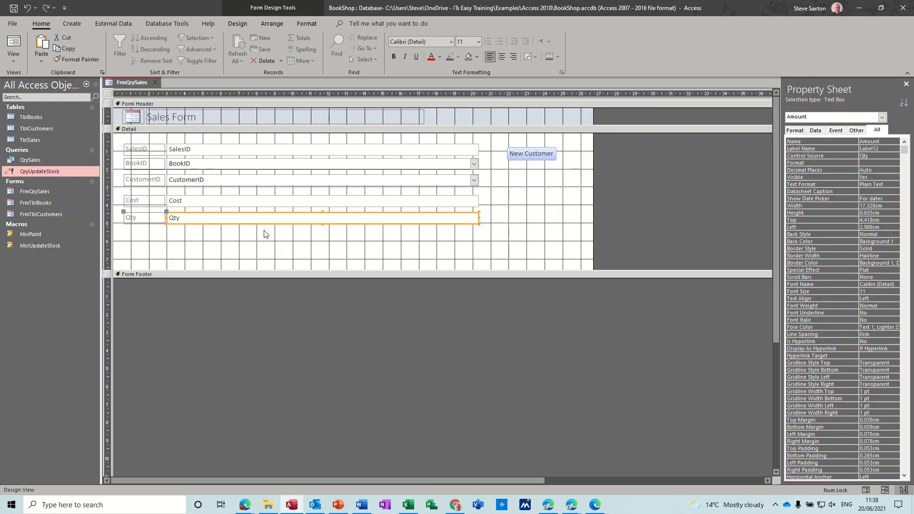
{"action": "left_click", "coordinate": [157, 83]}
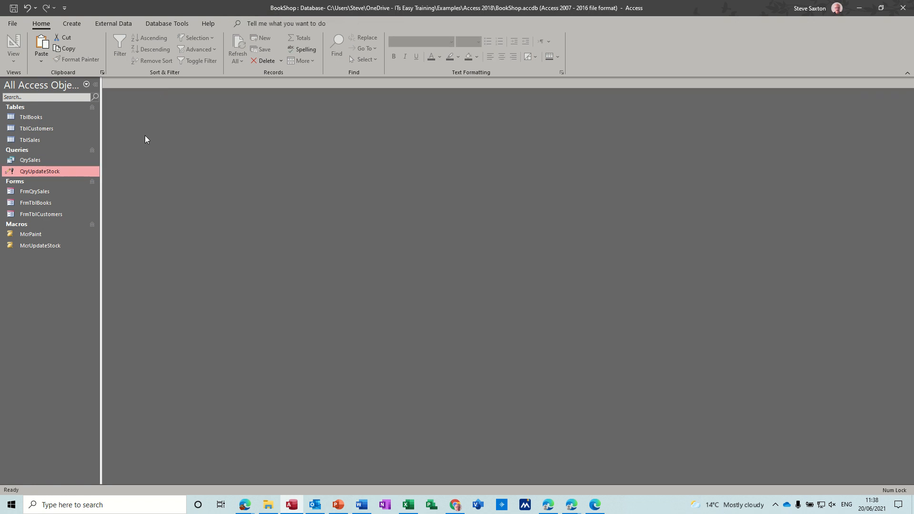
{"action": "right_click", "coordinate": [38, 191]}
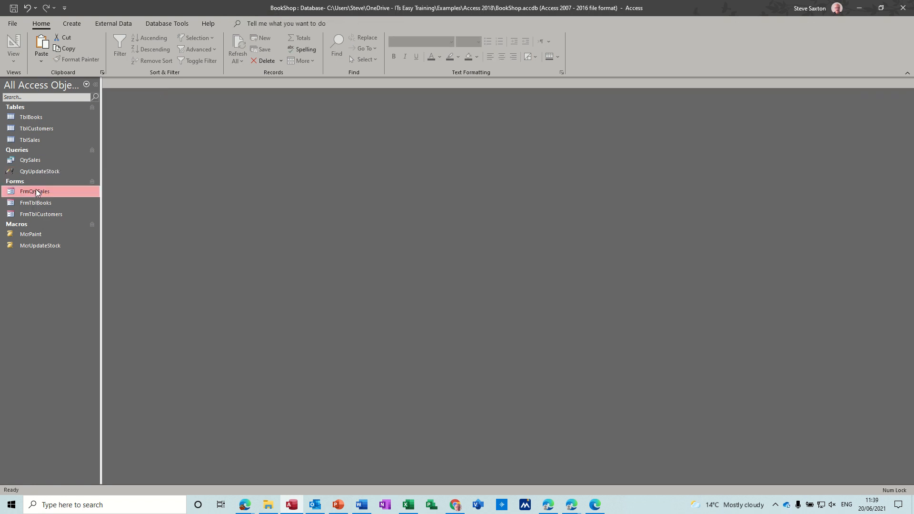
{"action": "left_click", "coordinate": [53, 223]}
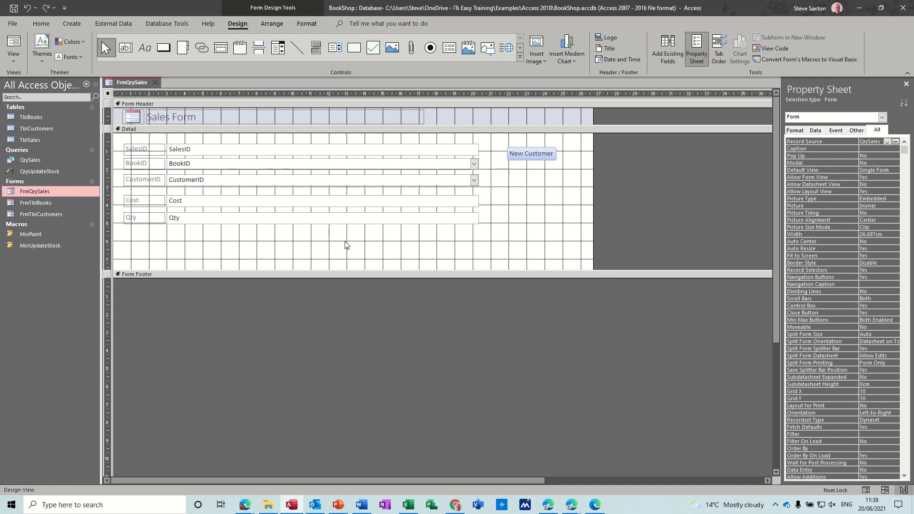
Examine the event properties of the Qty text box, including its On Exit setting, and close the FrmQrySales form
{"action": "left_click", "coordinate": [816, 133]}
{"action": "left_click", "coordinate": [835, 131]}
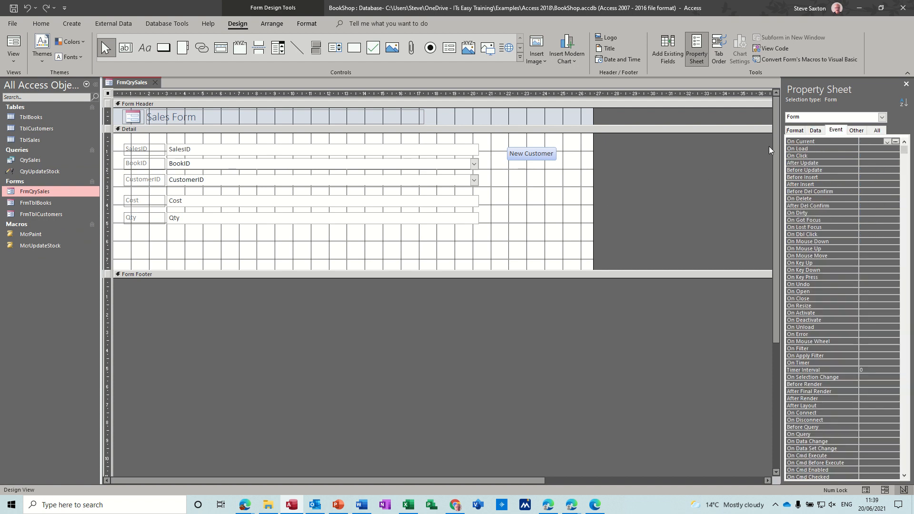
{"action": "left_click", "coordinate": [816, 131]}
{"action": "left_click", "coordinate": [215, 219]}
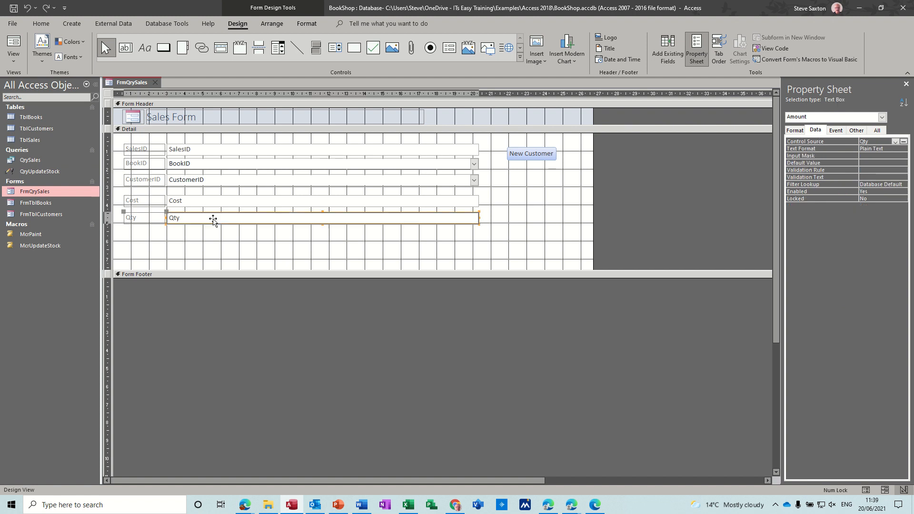
{"action": "left_click", "coordinate": [835, 131]}
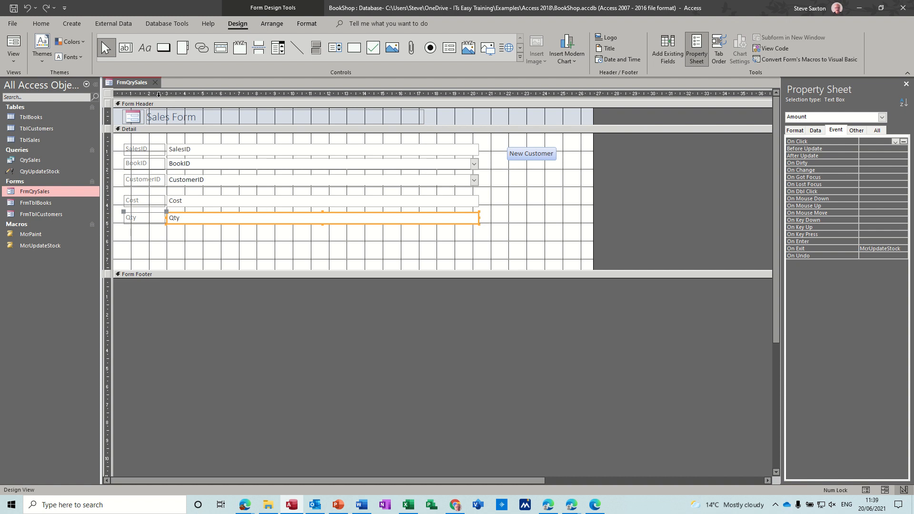
{"action": "left_click", "coordinate": [156, 82]}
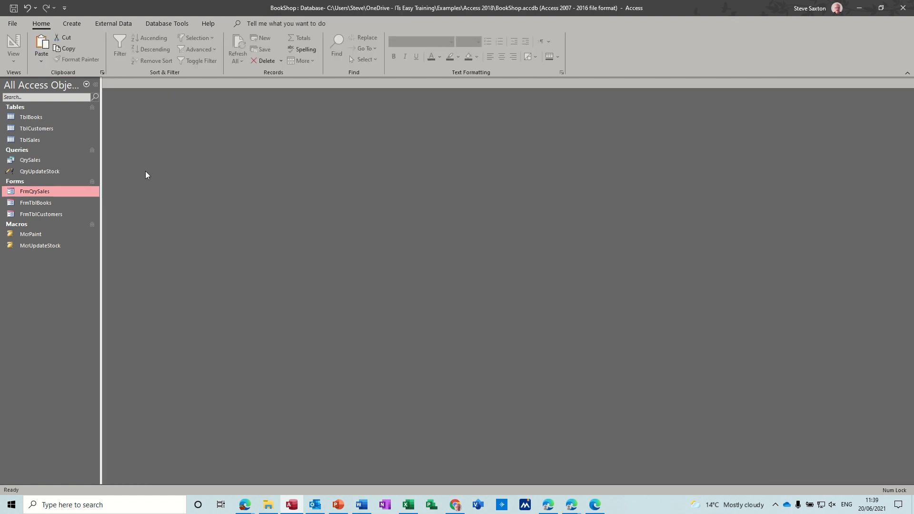
Reopen QryUpdateStock in Design view and fit the Qty and BookId columns to their full update and criteria expressions
{"action": "left_click", "coordinate": [45, 172]}
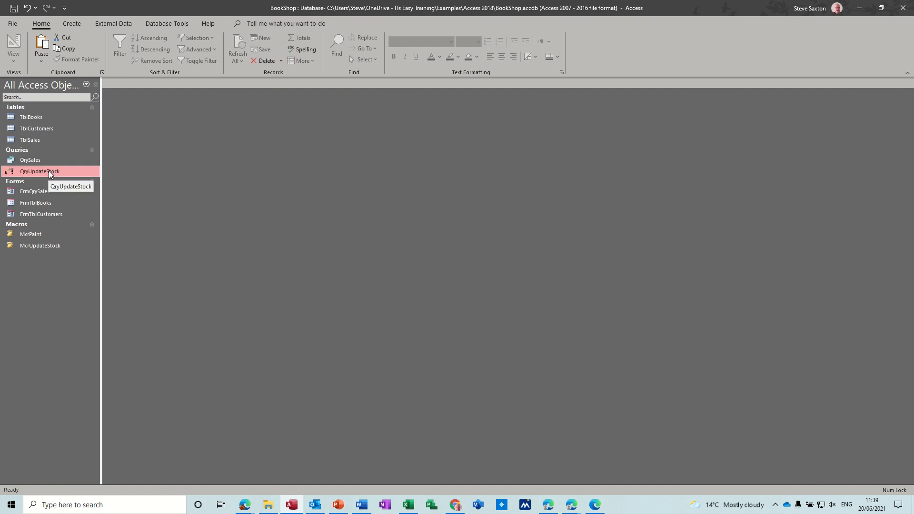
{"action": "right_click", "coordinate": [49, 171]}
{"action": "left_click", "coordinate": [61, 192]}
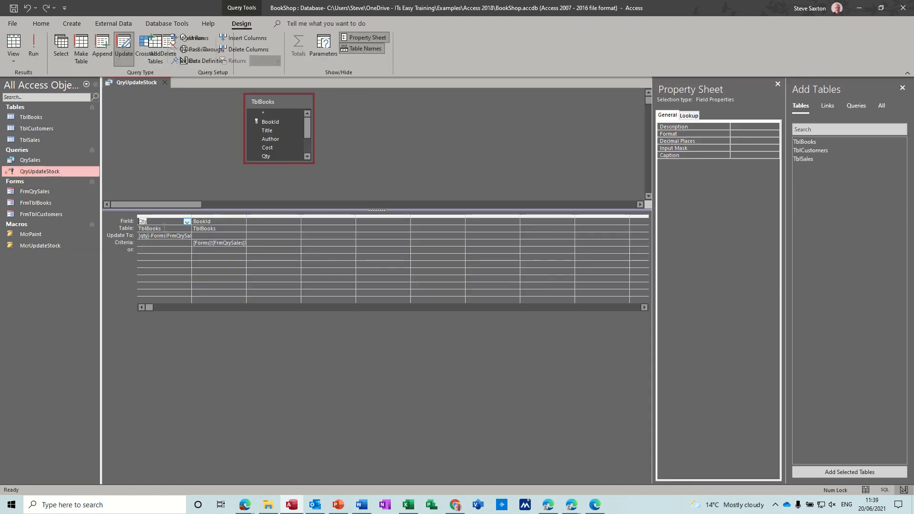
{"action": "double_click", "coordinate": [192, 217]}
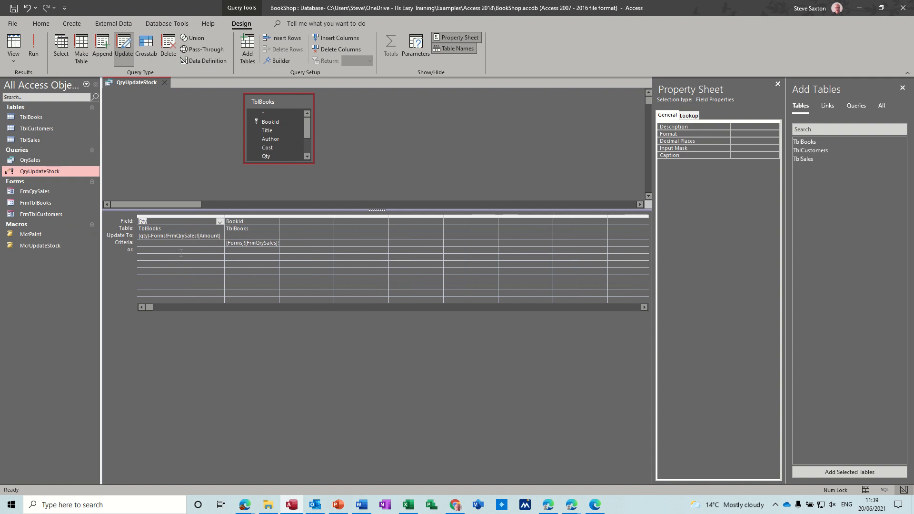
{"action": "double_click", "coordinate": [280, 216]}
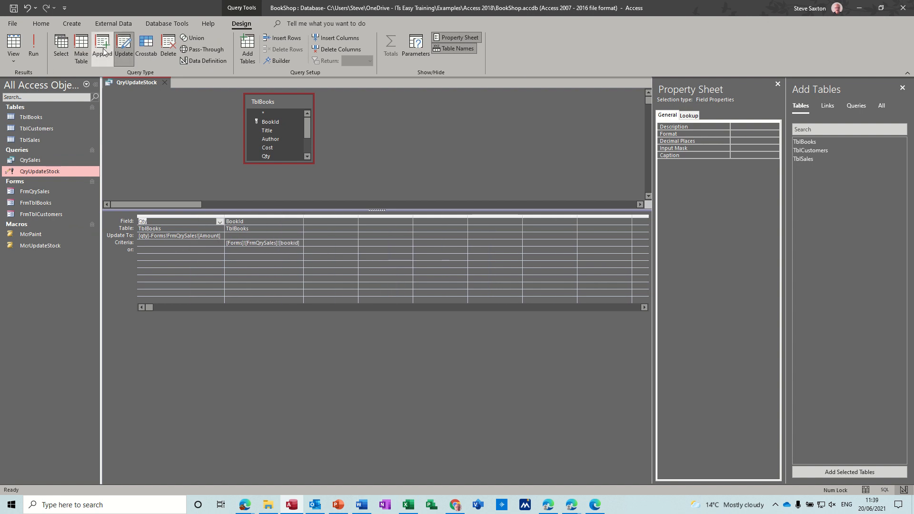
Show the database object creation commands and move the TblBooks field list slightly to the left in the QryUpdateStock design
{"action": "left_click", "coordinate": [67, 24]}
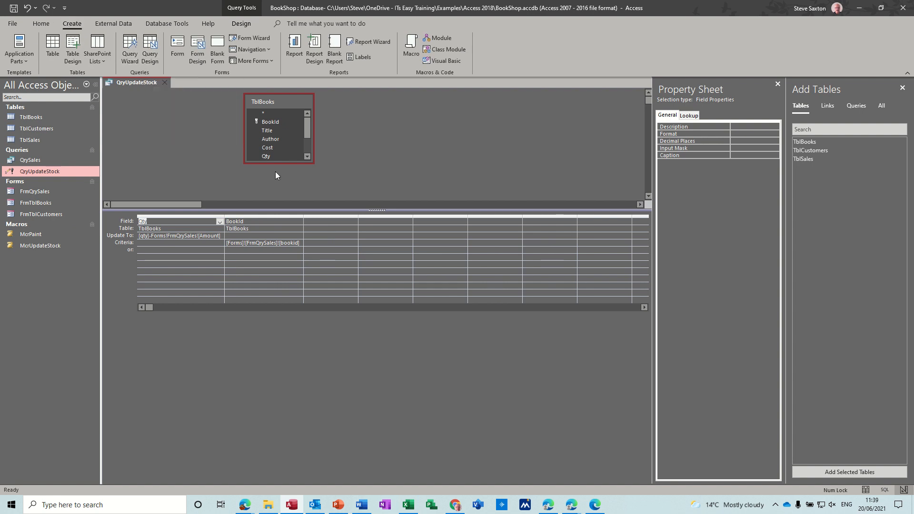
{"action": "mouse_move", "coordinate": [275, 101]}
{"action": "left_mouse_down"}
{"action": "mouse_move", "coordinate": [246, 107]}
{"action": "mouse_move", "coordinate": [258, 105]}
{"action": "left_mouse_up"}
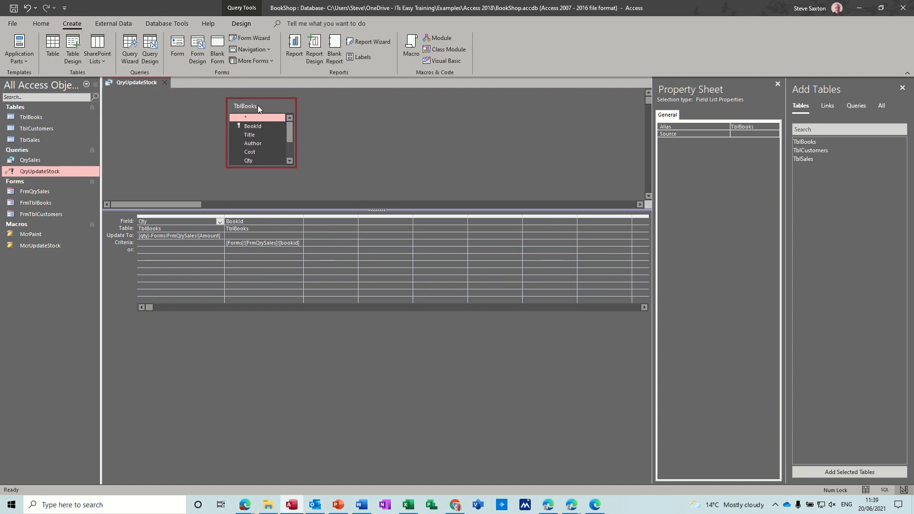